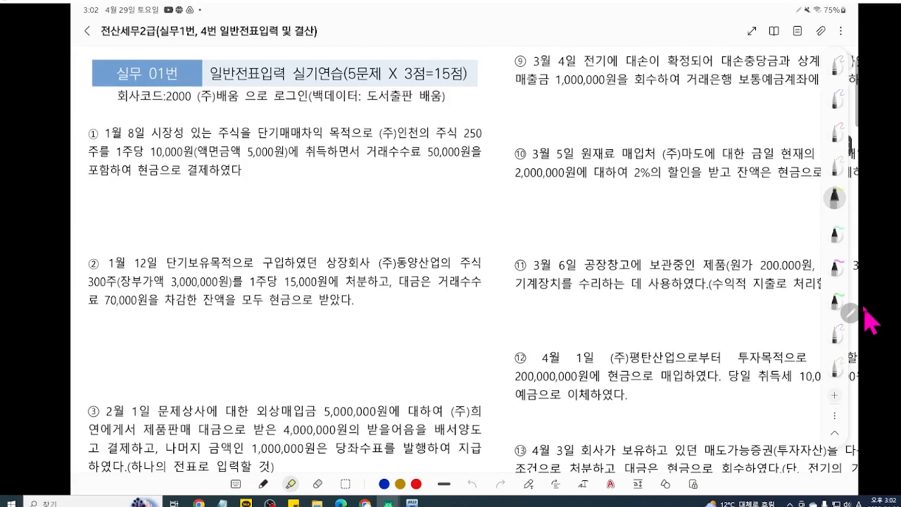
Highlight 단기매매차익 목적, 주식 and 취득 in problem ① in yellow, and switch back to the pen
{"action": "left_click_drag", "start_coordinate": [259, 133], "coordinate": [350, 133]}
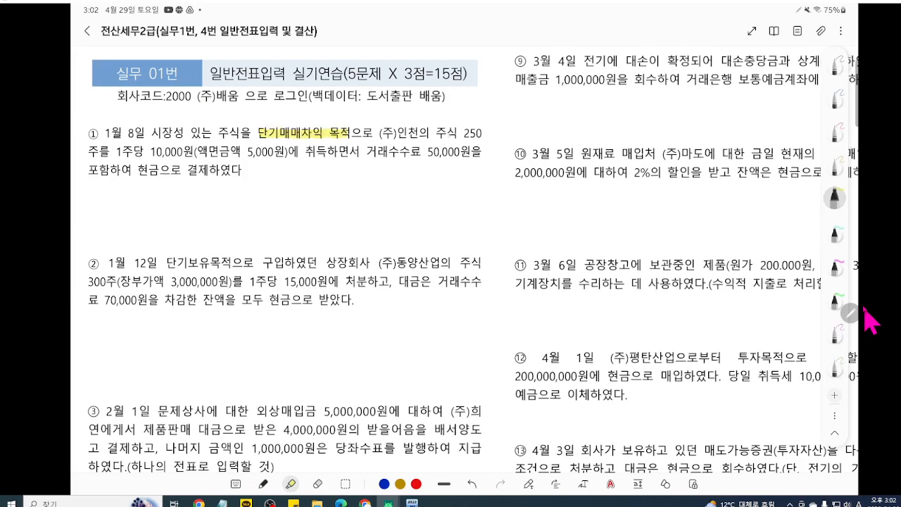
{"action": "left_click_drag", "start_coordinate": [435, 133], "coordinate": [456, 133]}
{"action": "left_click_drag", "start_coordinate": [305, 151], "coordinate": [325, 152]}
{"action": "left_click", "coordinate": [836, 65]}
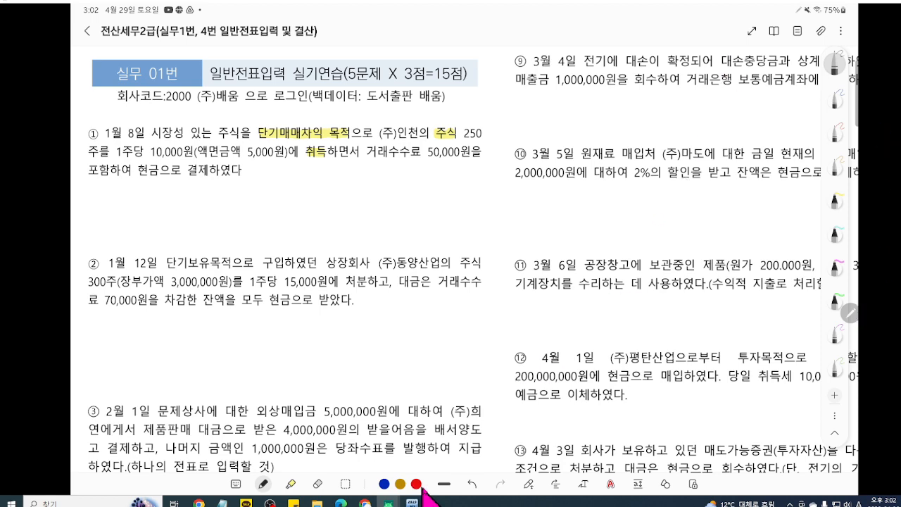
Switch to KcLep, open 일반전표입력 for January 8, and move its window up over the problem sheet
{"action": "left_click", "coordinate": [388, 502]}
{"action": "left_click", "coordinate": [255, 140]}
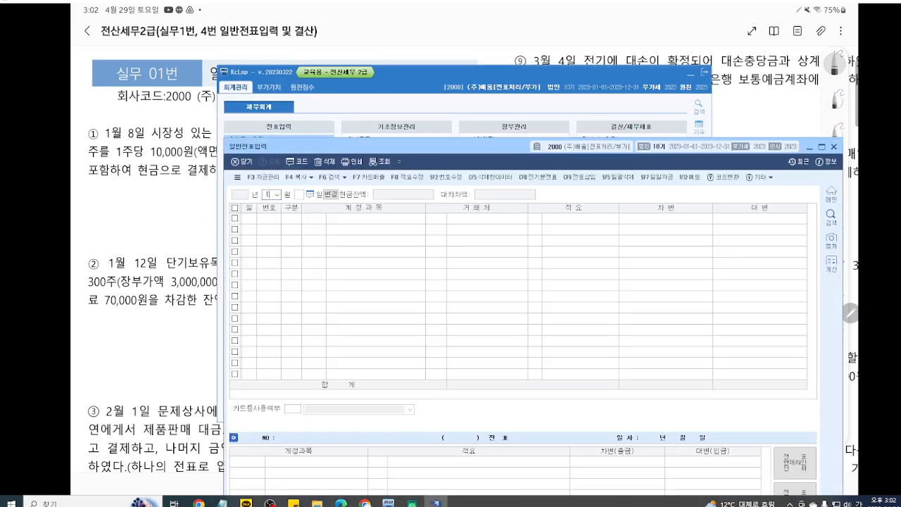
{"action": "key", "text": "Return"}
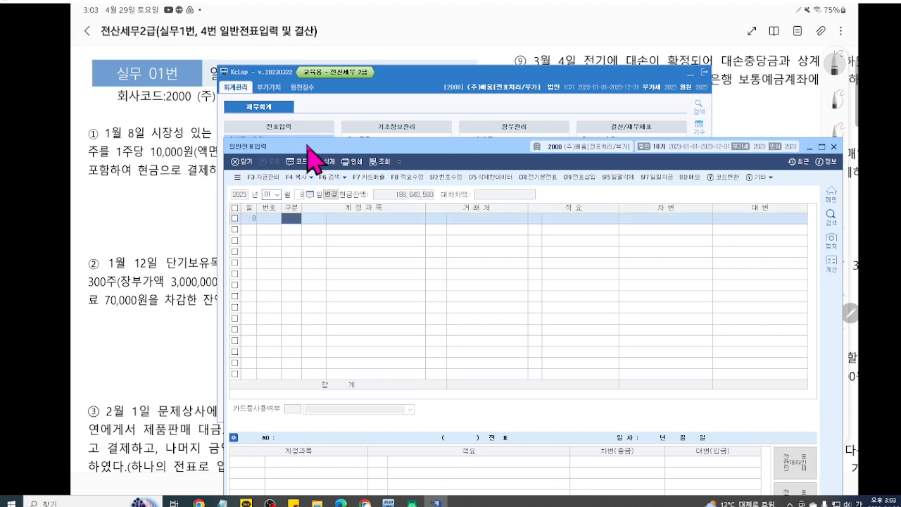
{"action": "left_click_drag", "start_coordinate": [308, 145], "coordinate": [186, 37]}
Enter a debit line for January 8 with account 107 단기매매증권 and an amount of 2,500,000
{"action": "type", "text": "3"}
{"action": "key", "text": "Return"}
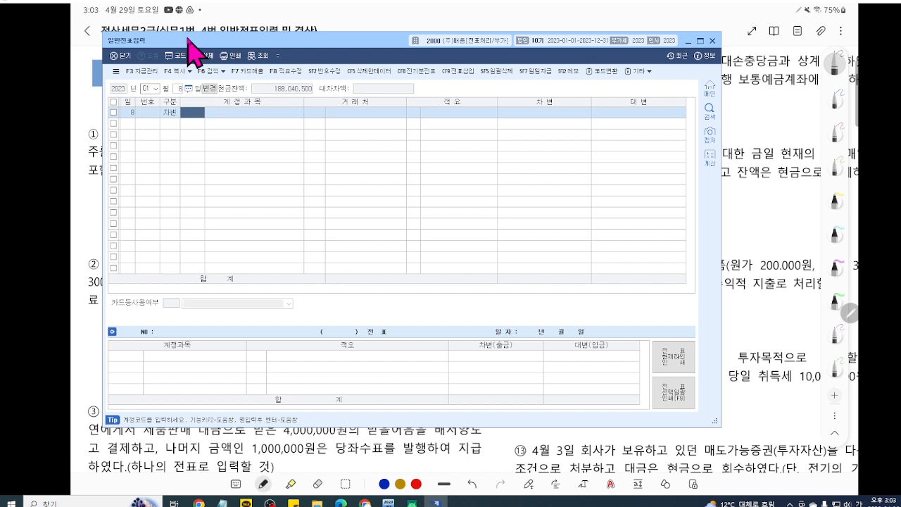
{"action": "type", "text": "107"}
{"action": "key", "text": "Return"}
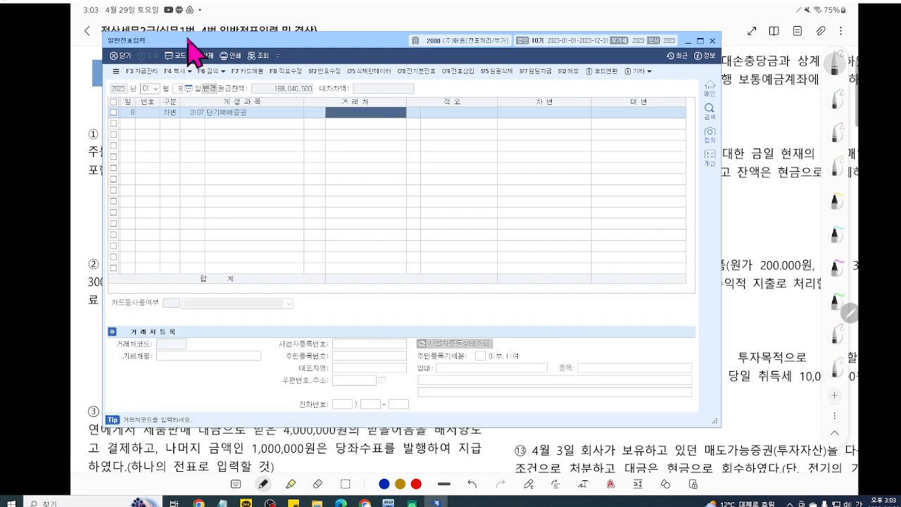
{"action": "key", "text": "Return"}
{"action": "key", "text": "Return"}
{"action": "type", "text": "2,500"}
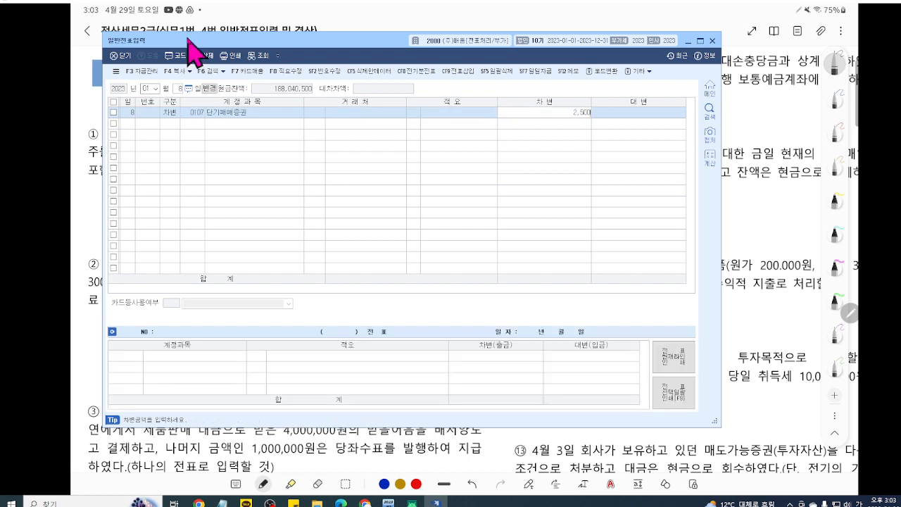
{"action": "type", "text": ",000"}
{"action": "key", "text": "Return"}
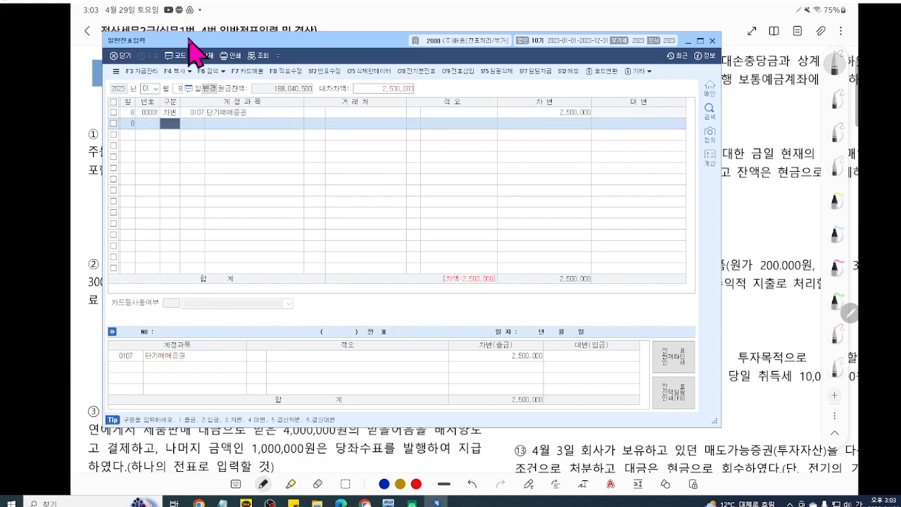
{"action": "key", "text": "ctrl+2"}
{"action": "scroll", "coordinate": [320, 174], "scroll_direction": "up", "scroll_amount": 4}
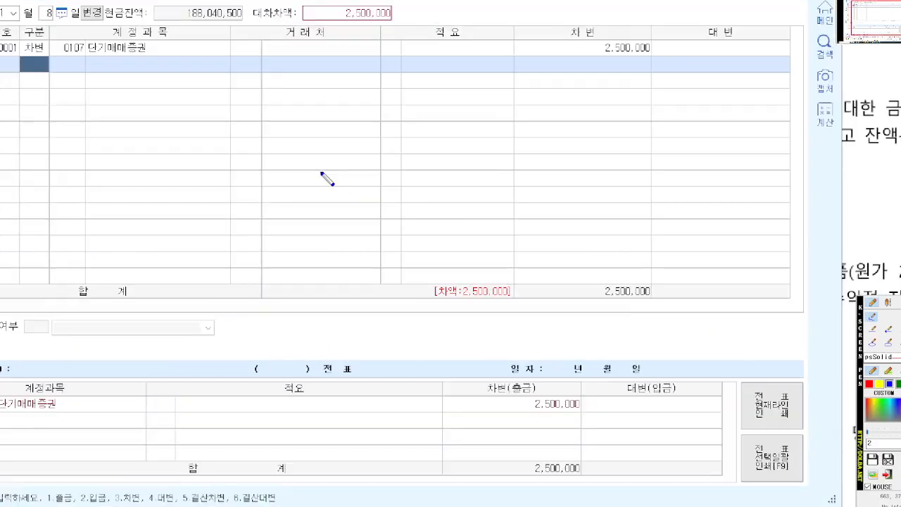
{"action": "scroll", "coordinate": [321, 174], "scroll_direction": "down", "scroll_amount": 4}
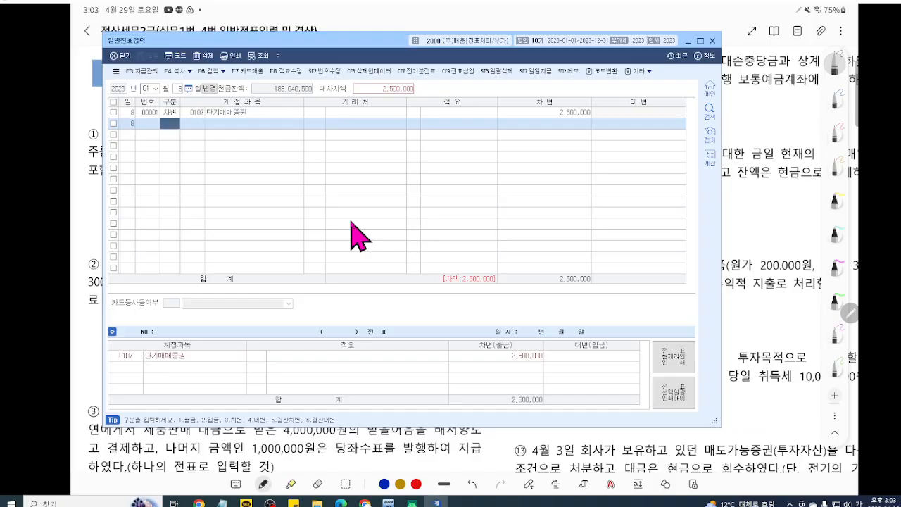
Start a second debit line for January 8 and search the account codes for 수수료
{"action": "type", "text": "3"}
{"action": "key", "text": "Return"}
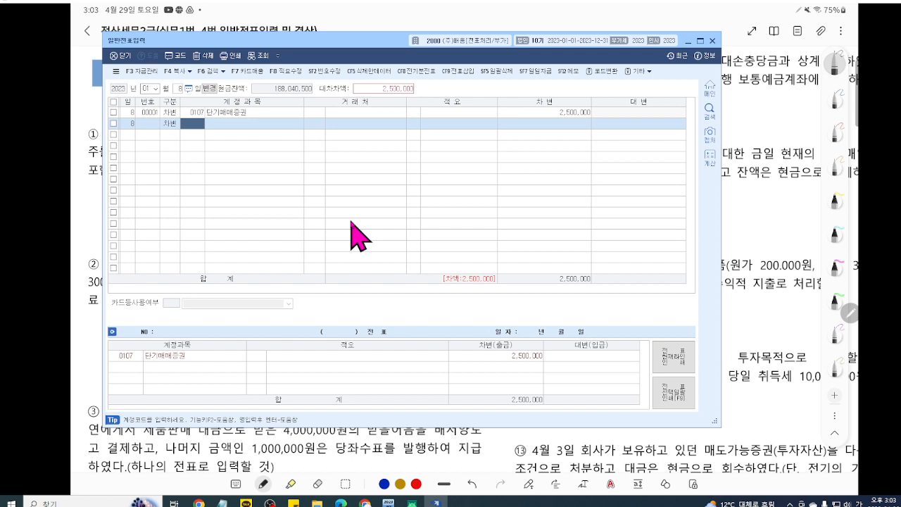
{"action": "type", "text": "수수료"}
{"action": "key", "text": "Return"}
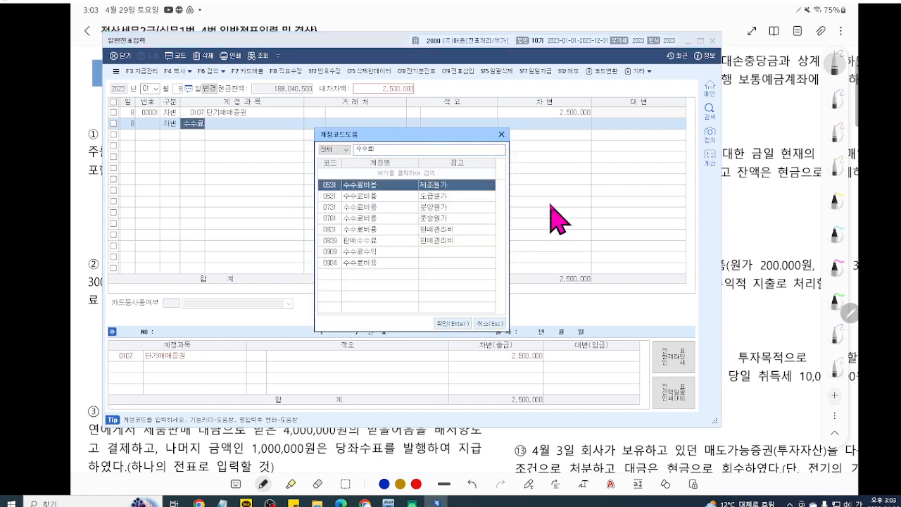
Underline the 0531 수수료비용 (제조원가) account in blue in the account code list
{"action": "key", "text": "ctrl+F1"}
{"action": "scroll", "coordinate": [490, 219], "scroll_direction": "up", "scroll_amount": 7}
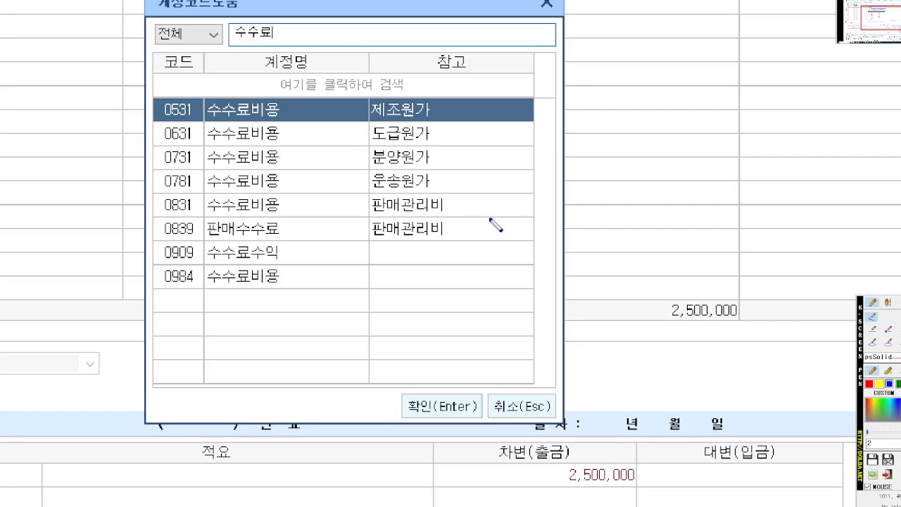
{"action": "scroll", "coordinate": [494, 227], "scroll_direction": "up", "scroll_amount": 3}
{"action": "left_click_drag", "start_coordinate": [494, 227], "coordinate": [494, 246]}
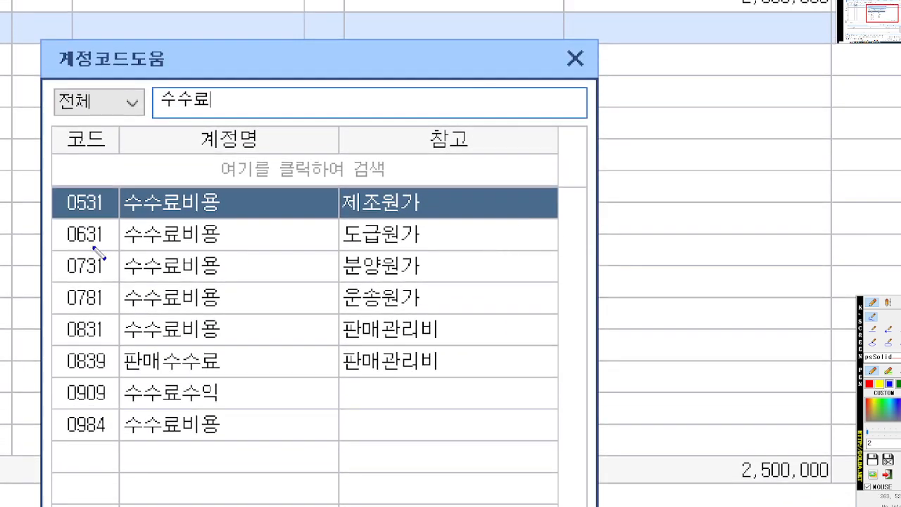
{"action": "left_click_drag", "start_coordinate": [116, 217], "coordinate": [482, 217]}
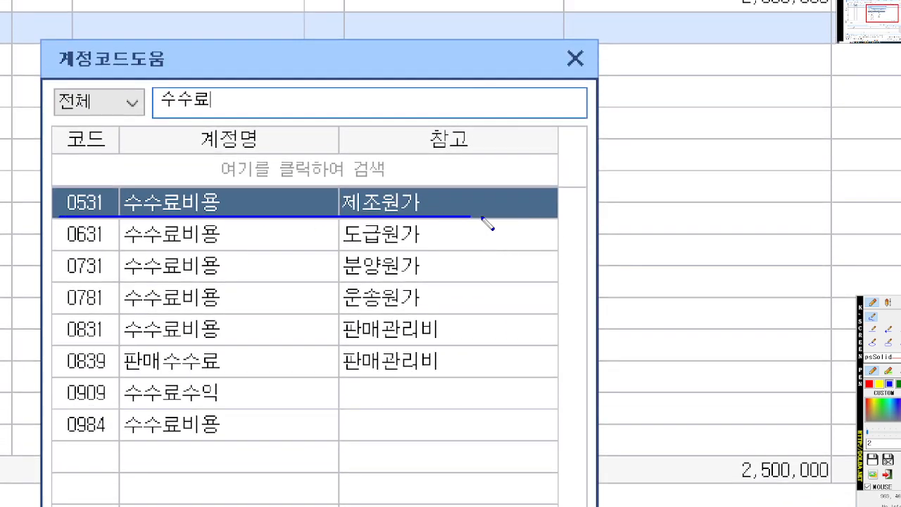
Underline the 0831 and 0984 수수료비용 accounts in red and handwrite 영업외 beside 0984
{"action": "left_click", "coordinate": [869, 383]}
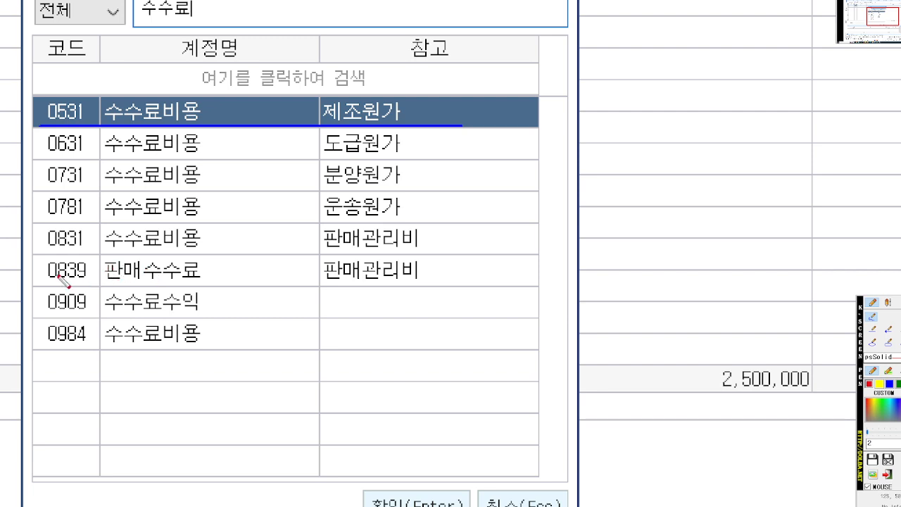
{"action": "left_click_drag", "start_coordinate": [47, 250], "coordinate": [91, 250]}
{"action": "left_click_drag", "start_coordinate": [187, 250], "coordinate": [439, 250]}
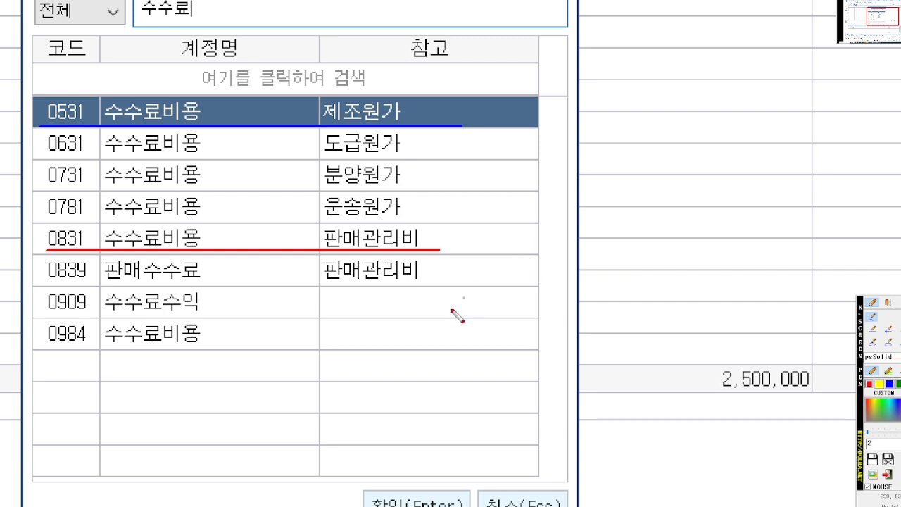
{"action": "left_click_drag", "start_coordinate": [45, 345], "coordinate": [181, 345]}
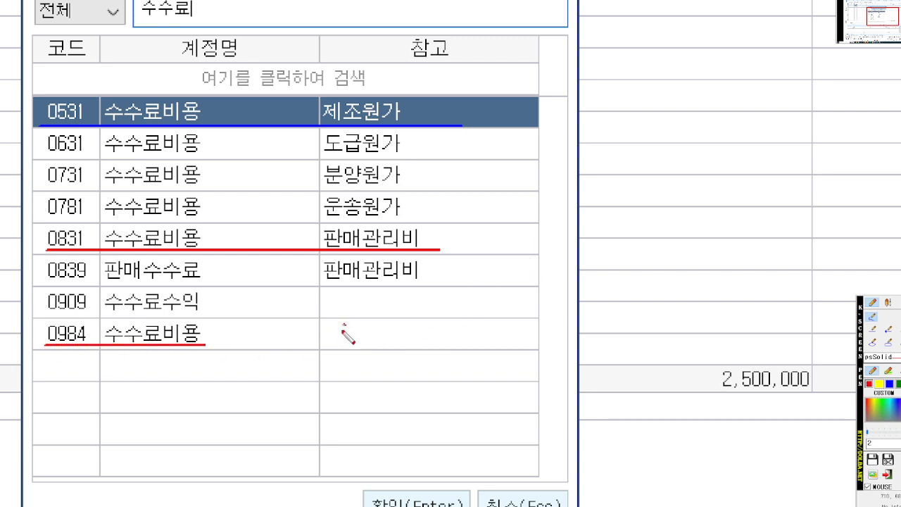
{"action": "mouse_move", "coordinate": [341, 327]}
{"action": "left_mouse_down"}
{"action": "mouse_move", "coordinate": [368, 328]}
{"action": "mouse_move", "coordinate": [368, 318]}
{"action": "mouse_move", "coordinate": [361, 348]}
{"action": "mouse_move", "coordinate": [378, 326]}
{"action": "left_mouse_up"}
{"action": "mouse_move", "coordinate": [380, 326]}
{"action": "left_mouse_down"}
{"action": "mouse_move", "coordinate": [392, 333]}
{"action": "mouse_move", "coordinate": [373, 343]}
{"action": "mouse_move", "coordinate": [402, 354]}
{"action": "mouse_move", "coordinate": [415, 328]}
{"action": "mouse_move", "coordinate": [406, 337]}
{"action": "mouse_move", "coordinate": [429, 347]}
{"action": "left_mouse_up"}
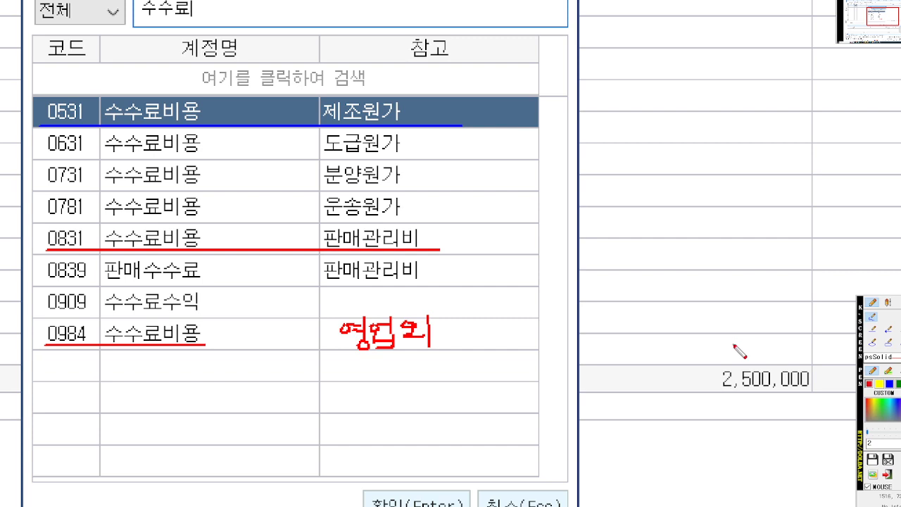
Choose account 0984 수수료비용 for the second debit line and enter an amount of 50,000
{"action": "key", "text": "Down"}
{"action": "key", "text": "Down"}
{"action": "key", "text": "Down"}
{"action": "key", "text": "Down"}
{"action": "key", "text": "Down"}
{"action": "key", "text": "Down"}
{"action": "key", "text": "Down"}
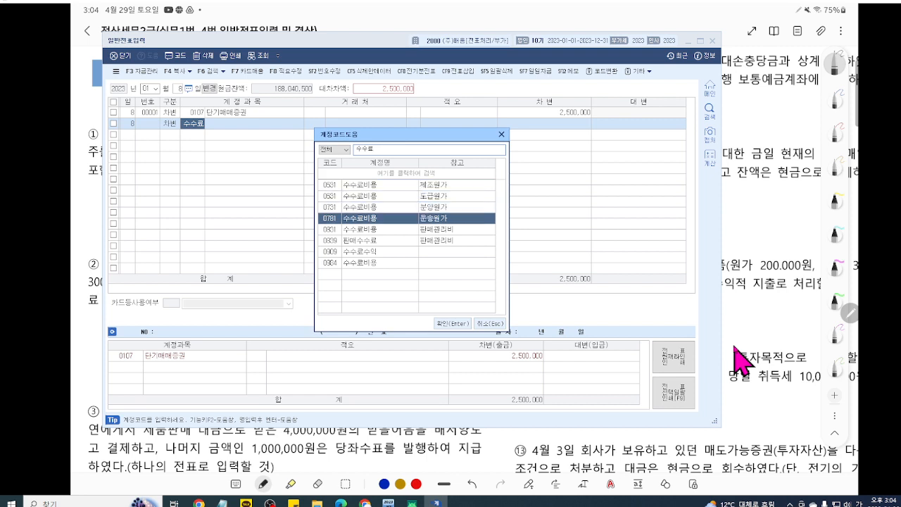
{"action": "key", "text": "Return"}
{"action": "key", "text": "Return"}
{"action": "key", "text": "Return"}
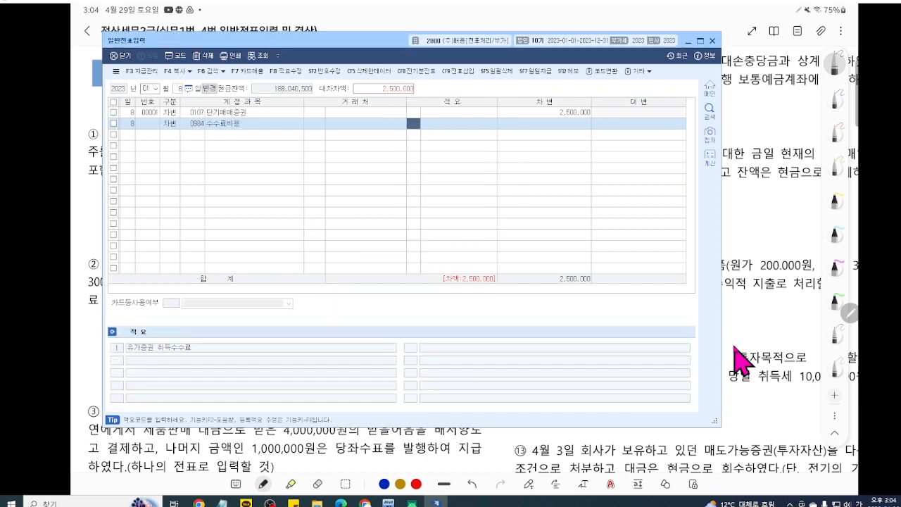
{"action": "type", "text": "50"}
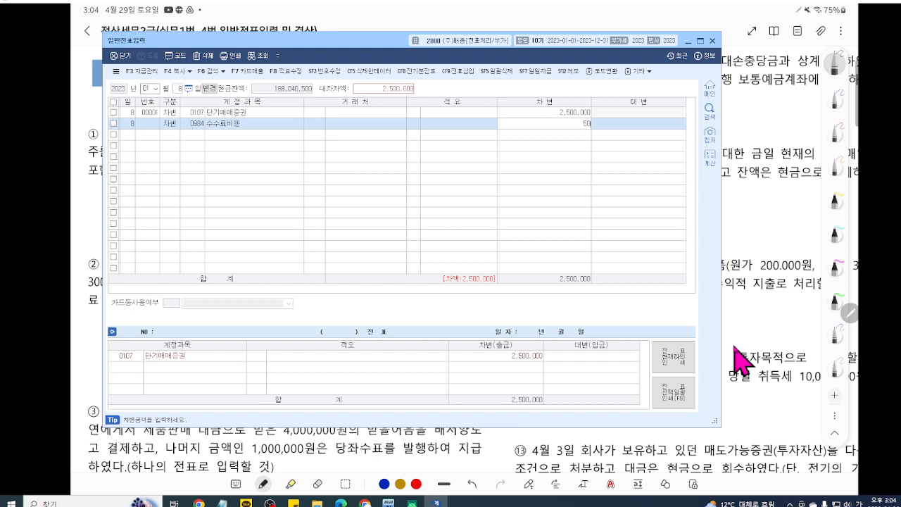
{"action": "type", "text": "000"}
{"action": "key", "text": "Return"}
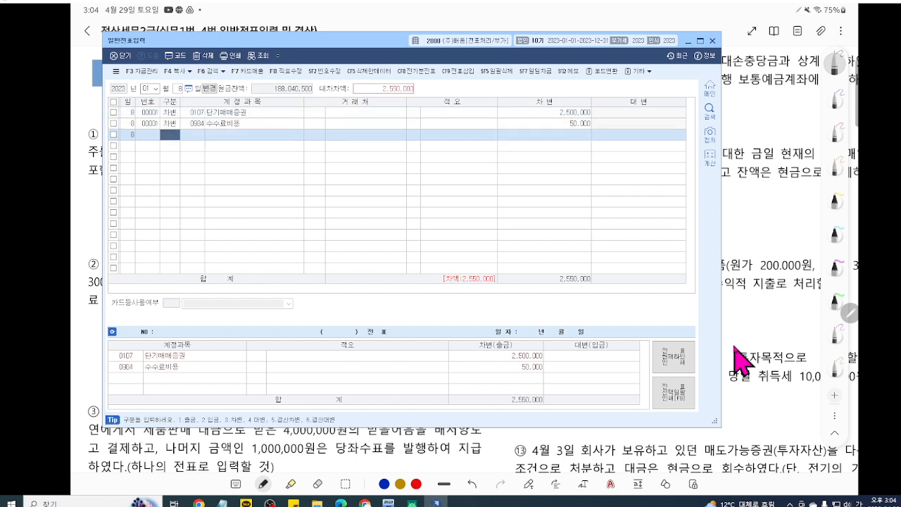
Add a credit line with account 101 현금 for 2,550,000 to balance the January 8 entry
{"action": "type", "text": "4"}
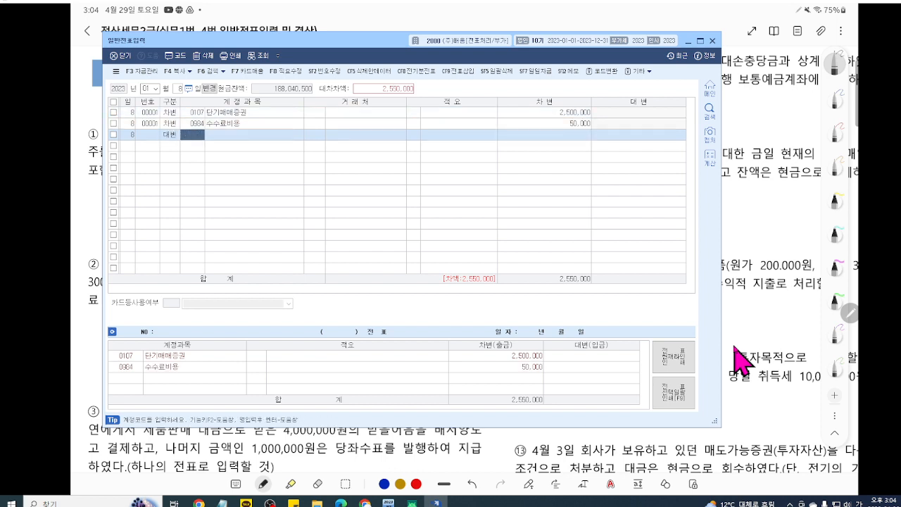
{"action": "type", "text": "101"}
{"action": "key", "text": "Return"}
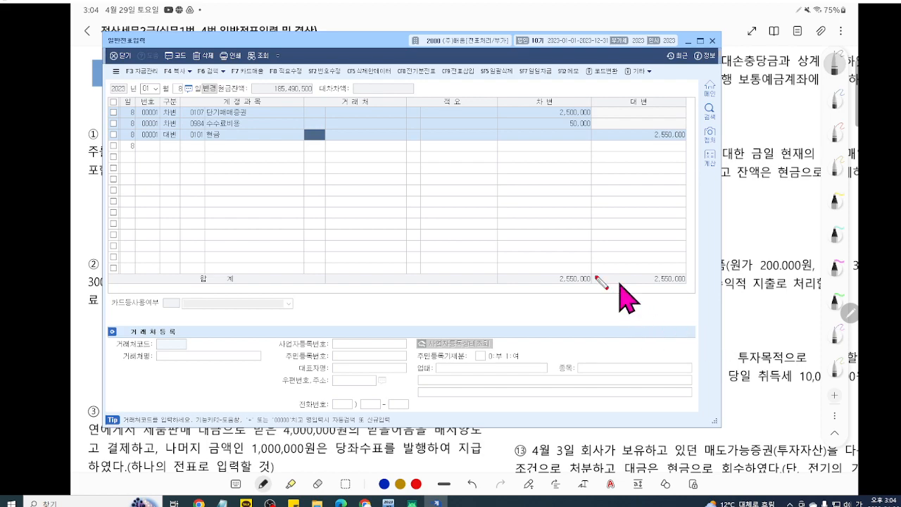
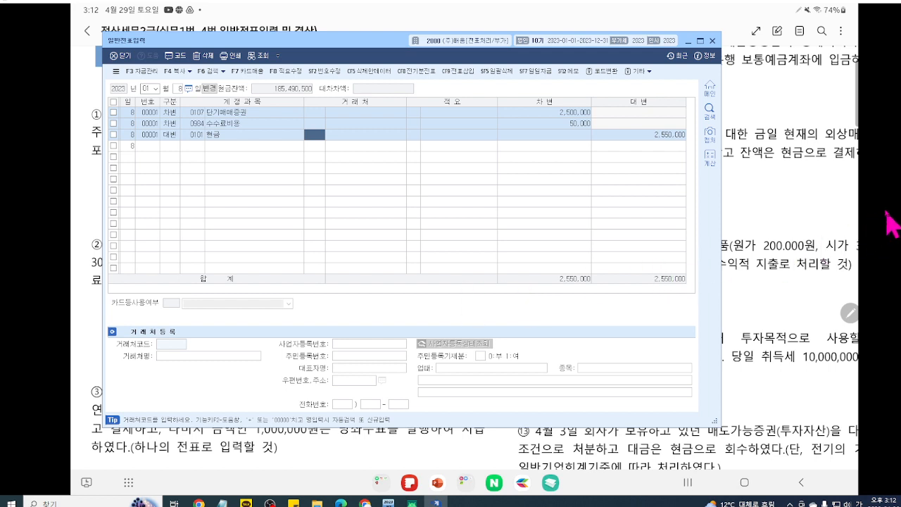
Switch back to the notes document and highlight 장부가액 3,000,000원 in problem ② in yellow
{"action": "left_click", "coordinate": [847, 205]}
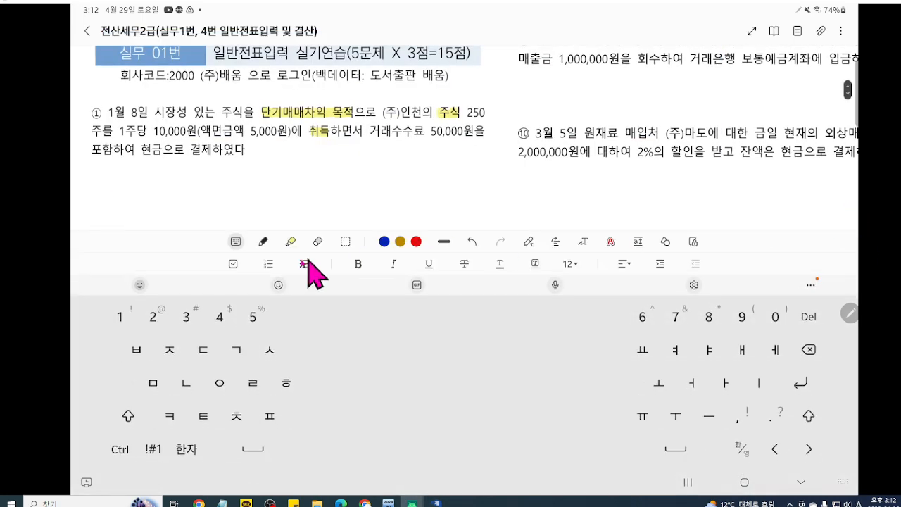
{"action": "left_click", "coordinate": [263, 241]}
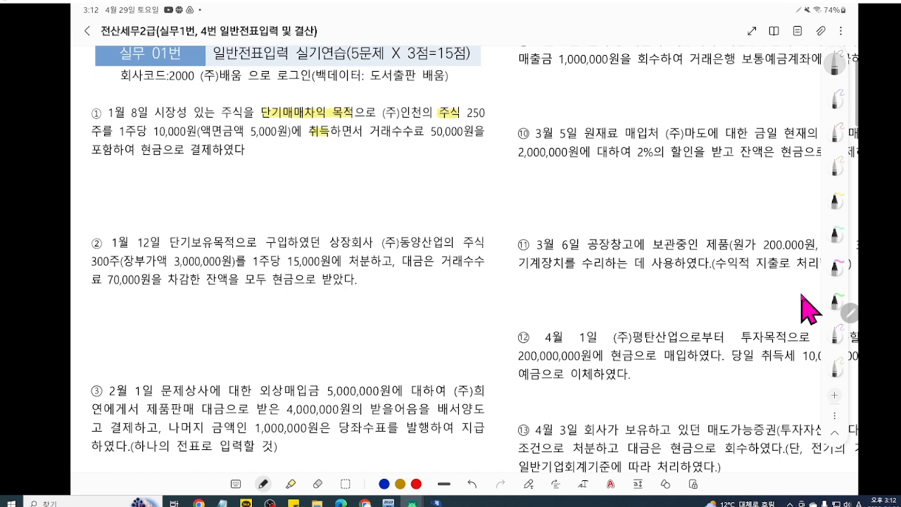
{"action": "scroll", "coordinate": [810, 309], "scroll_direction": "down", "scroll_amount": 2}
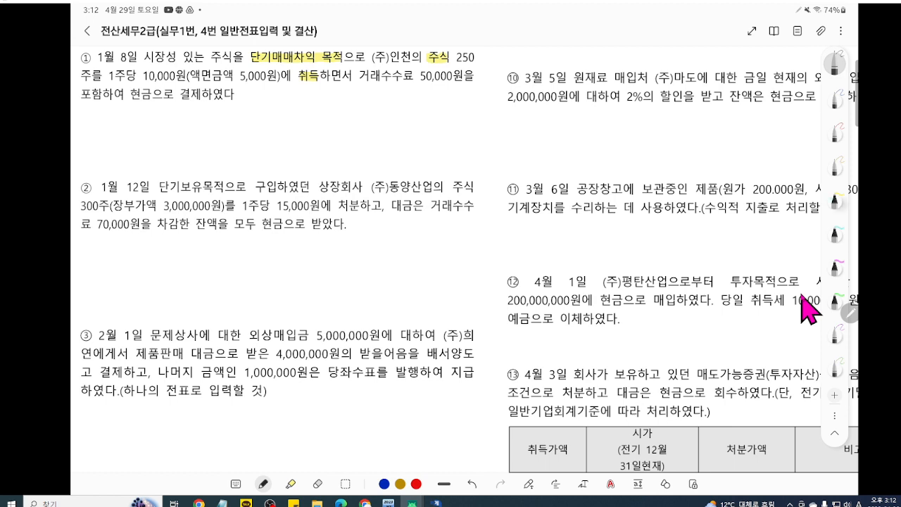
{"action": "left_click", "coordinate": [836, 201]}
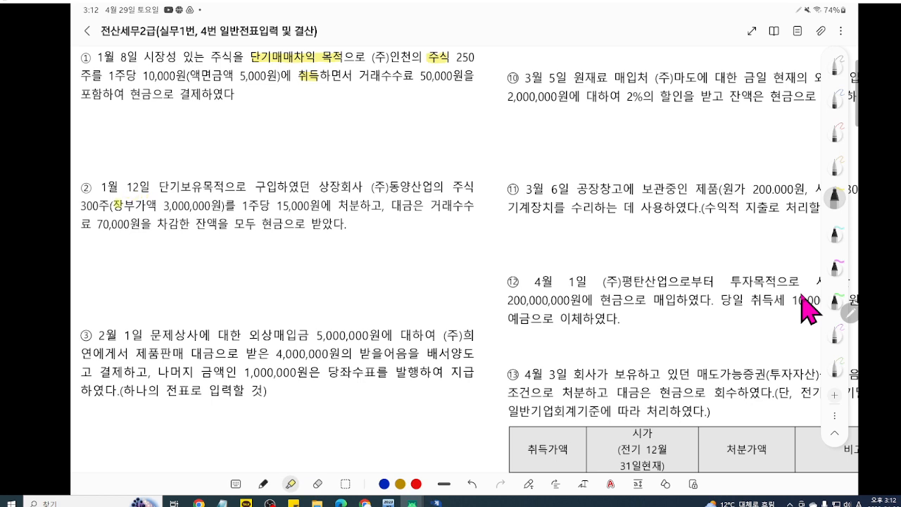
{"action": "left_click_drag", "start_coordinate": [114, 205], "coordinate": [223, 206]}
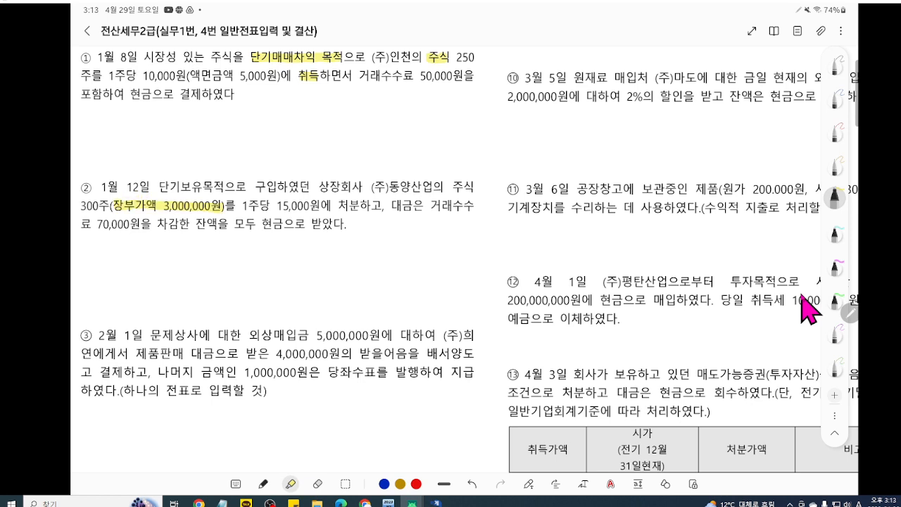
Switch to the 일반전표입력 window in KcLep and set the entry date to January 12
{"action": "left_click", "coordinate": [435, 501]}
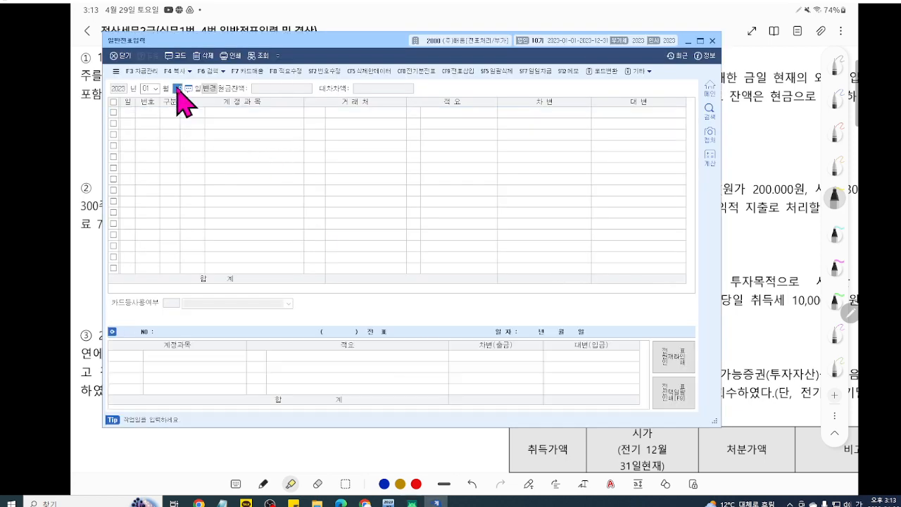
{"action": "type", "text": "12"}
{"action": "key", "text": "Return"}
Add a credit line to the January 12 entry with account 107 단기매매증권 for 3,000,000
{"action": "type", "text": "4"}
{"action": "key", "text": "Return"}
{"action": "type", "text": "1"}
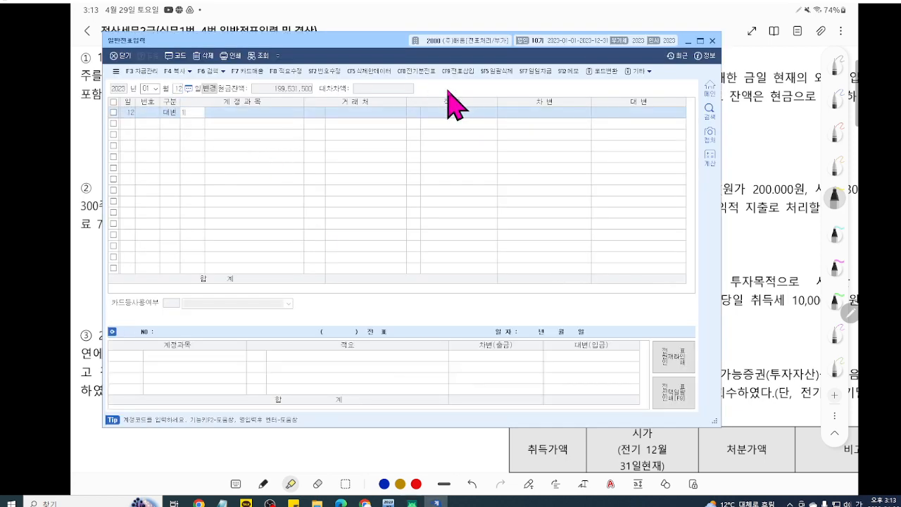
{"action": "type", "text": "07"}
{"action": "key", "text": "Return"}
{"action": "key", "text": "Return"}
{"action": "key", "text": "Return"}
{"action": "key", "text": "Return"}
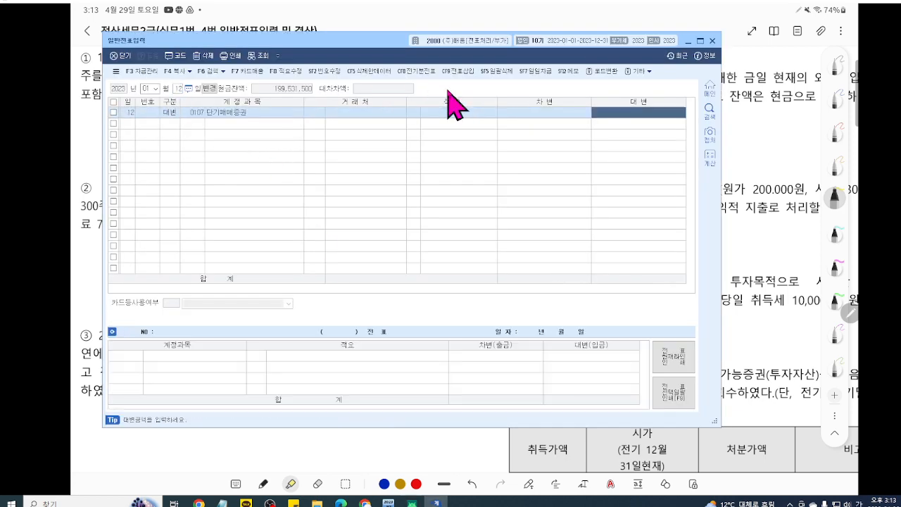
{"action": "type", "text": "3000000"}
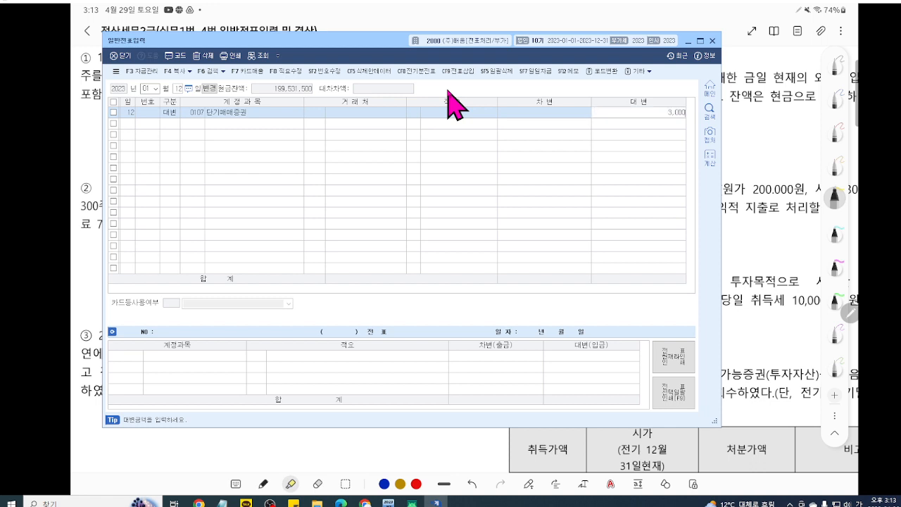
{"action": "key", "text": "Return"}
Switch to the notes document and temporarily underline 300주, 1주당 15,000원, 70,000원을 차감한 and 현금으로 받았다 in problem ② in red
{"action": "left_click", "coordinate": [737, 243]}
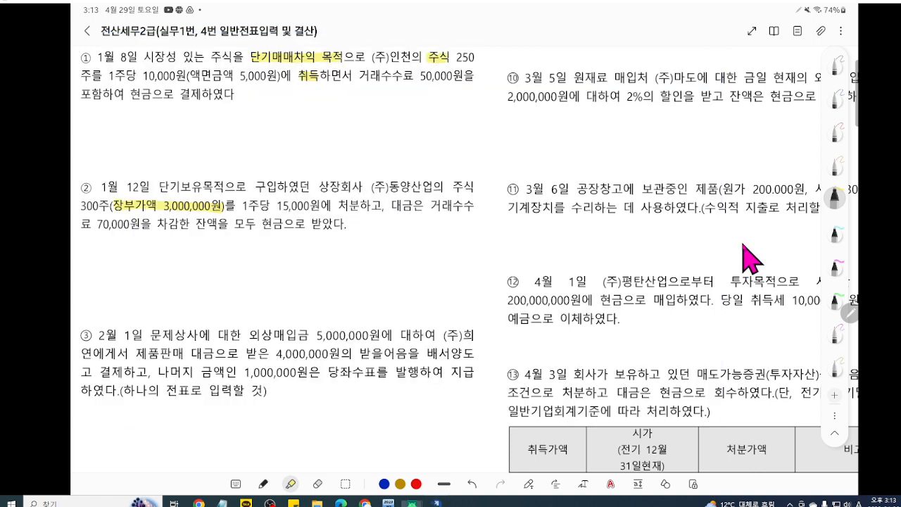
{"action": "key", "text": "ctrl+2"}
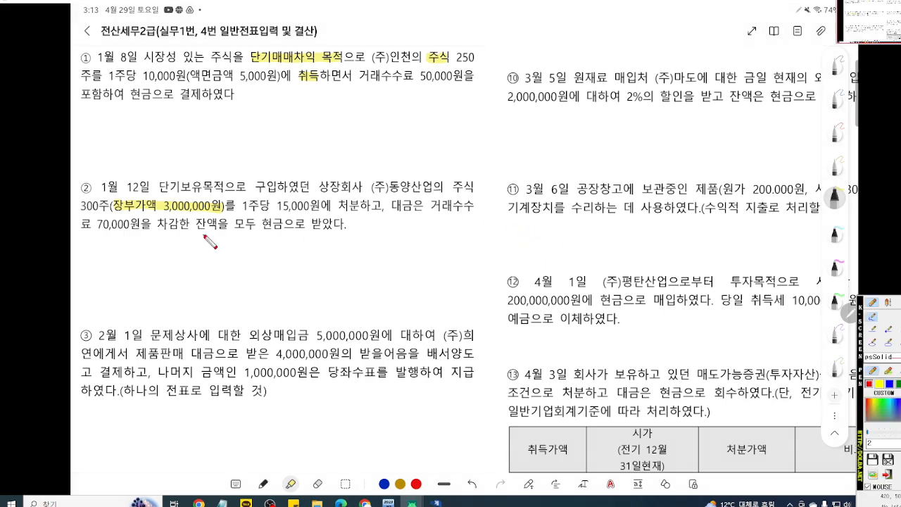
{"action": "scroll", "coordinate": [205, 235], "scroll_direction": "up", "scroll_amount": 3}
{"action": "left_click_drag", "start_coordinate": [50, 191], "coordinate": [89, 191]}
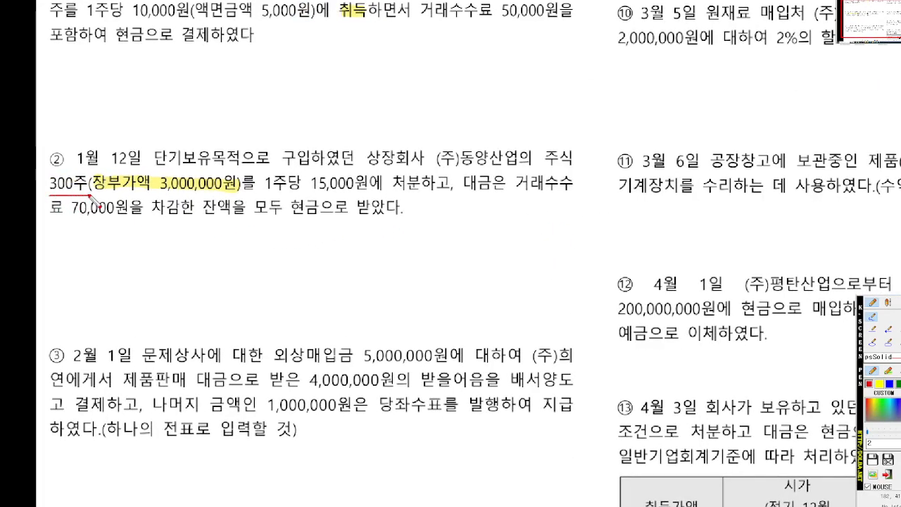
{"action": "mouse_move", "coordinate": [321, 190]}
{"action": "left_mouse_down"}
{"action": "mouse_move", "coordinate": [310, 190]}
{"action": "mouse_move", "coordinate": [370, 192]}
{"action": "left_mouse_up"}
{"action": "left_click_drag", "start_coordinate": [259, 192], "coordinate": [310, 191]}
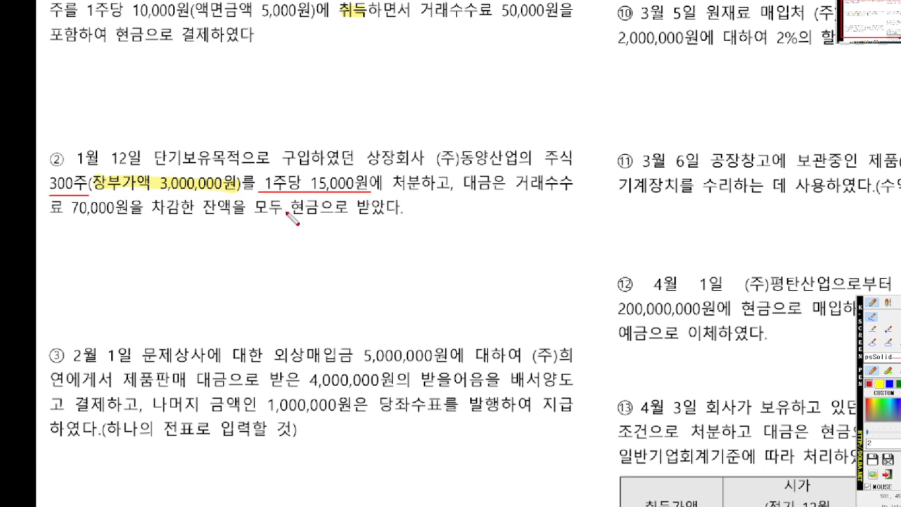
{"action": "left_click_drag", "start_coordinate": [76, 220], "coordinate": [169, 219]}
{"action": "left_click_drag", "start_coordinate": [291, 218], "coordinate": [405, 218]}
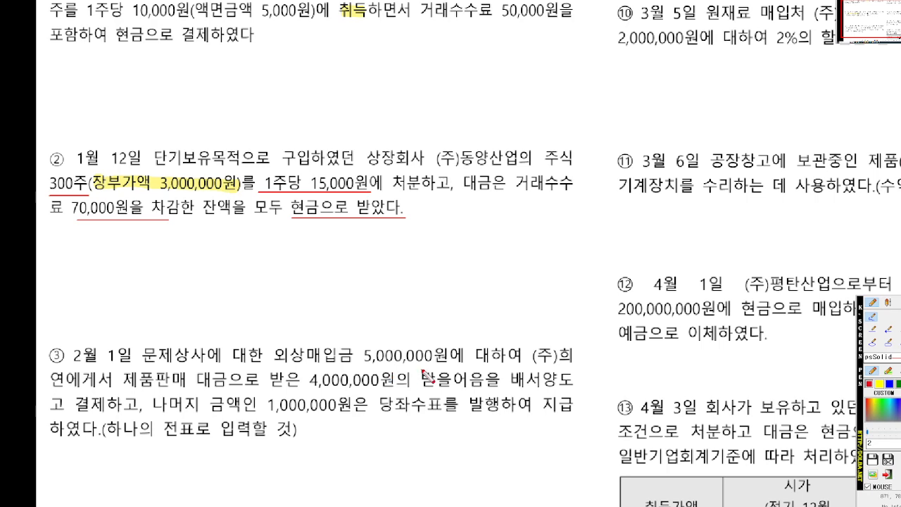
{"action": "key", "text": "Escape"}
Switch back to the 일반전표입력 window and add a debit line with account 101 현금 for 4,430,000
{"action": "left_click", "coordinate": [436, 502]}
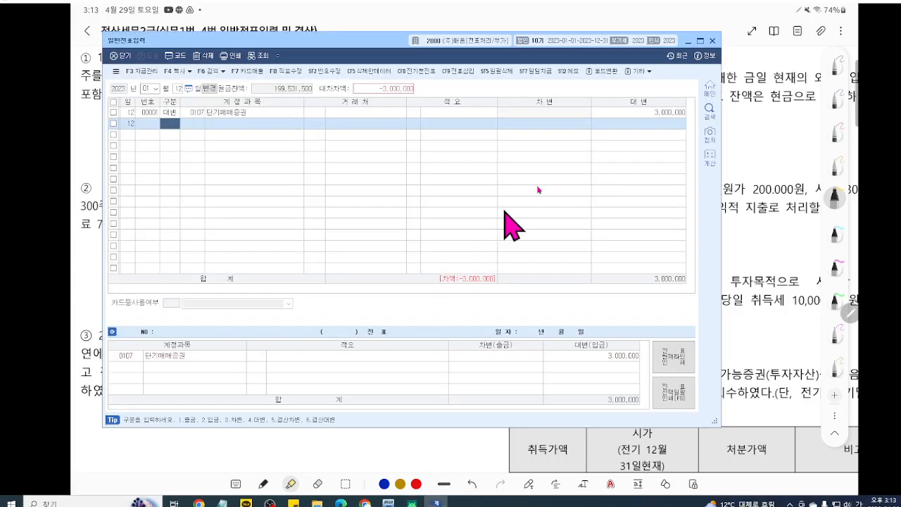
{"action": "type", "text": "3"}
{"action": "key", "text": "Return"}
{"action": "type", "text": "101"}
{"action": "key", "text": "Return"}
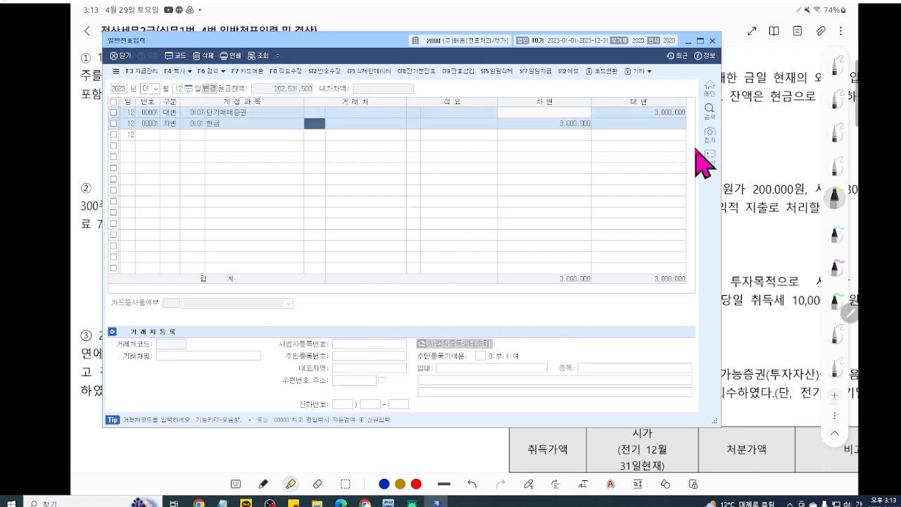
{"action": "key", "text": "Return"}
{"action": "key", "text": "Return"}
{"action": "type", "text": "4"}
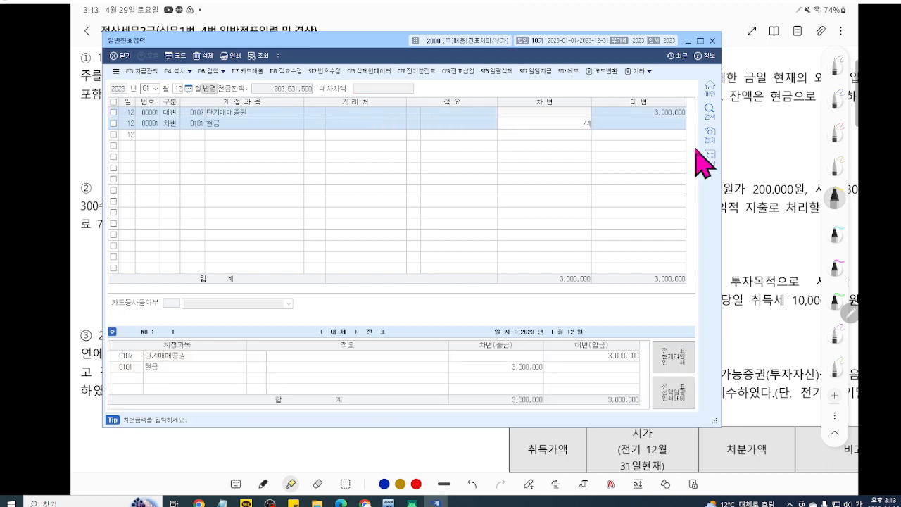
{"action": "type", "text": ",430,000"}
{"action": "key", "text": "Return"}
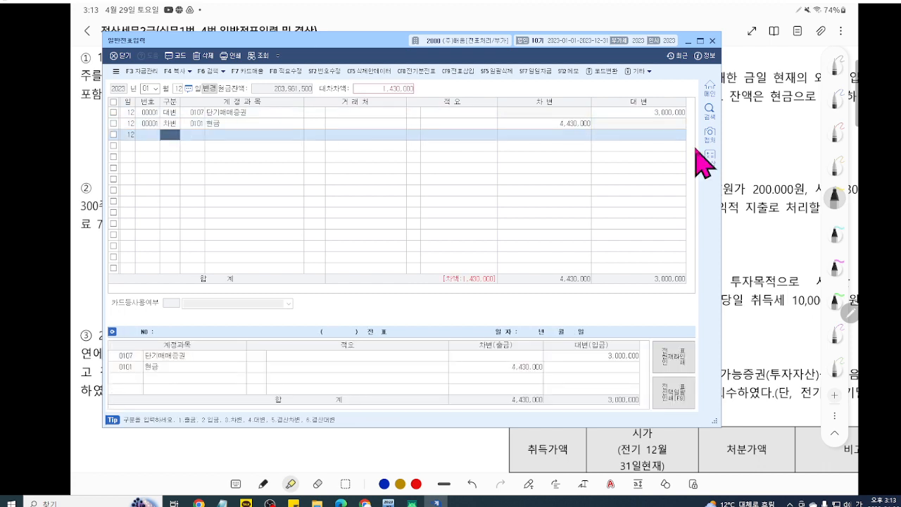
{"action": "key", "text": "ctrl+1"}
{"action": "scroll", "coordinate": [637, 138], "scroll_direction": "up", "scroll_amount": 5}
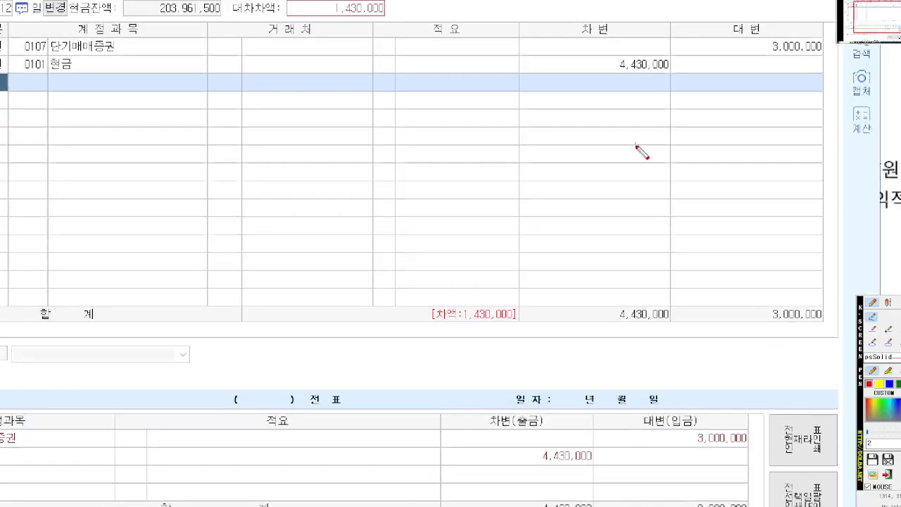
{"action": "left_click_drag", "start_coordinate": [636, 144], "coordinate": [651, 171]}
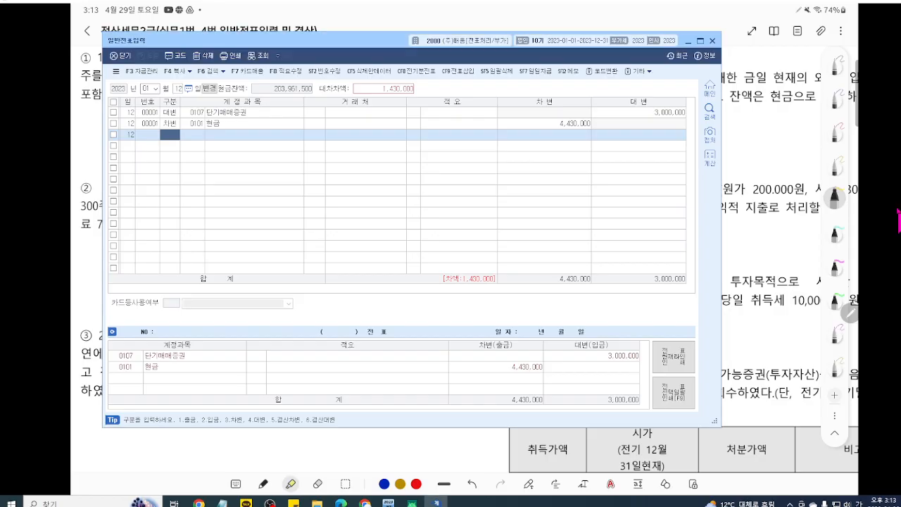
Add a credit line with account 0906 단기매매증권처분이익 for 1,430,000 to balance the January 12 entry
{"action": "type", "text": "4단기"}
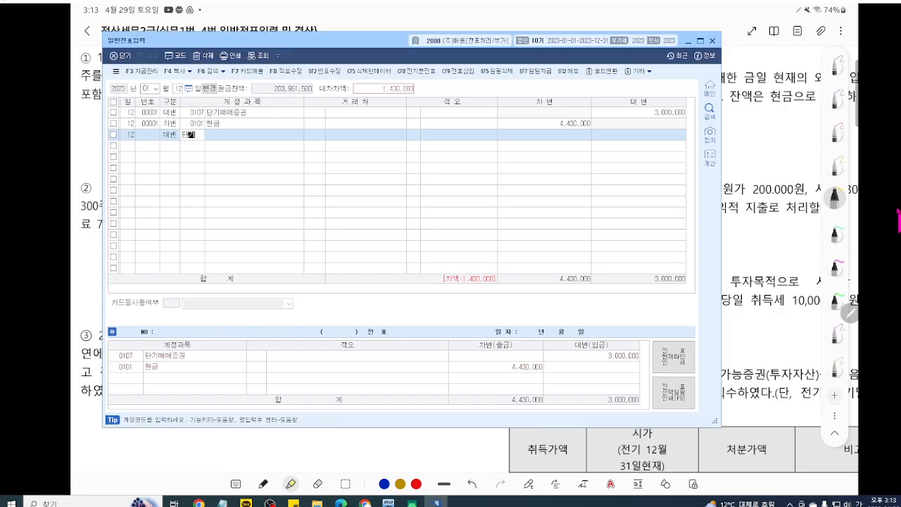
{"action": "key", "text": "Return"}
{"action": "key", "text": "Down"}
{"action": "key", "text": "Down"}
{"action": "key", "text": "Down"}
{"action": "key", "text": "Down"}
{"action": "key", "text": "Down"}
{"action": "key", "text": "Down"}
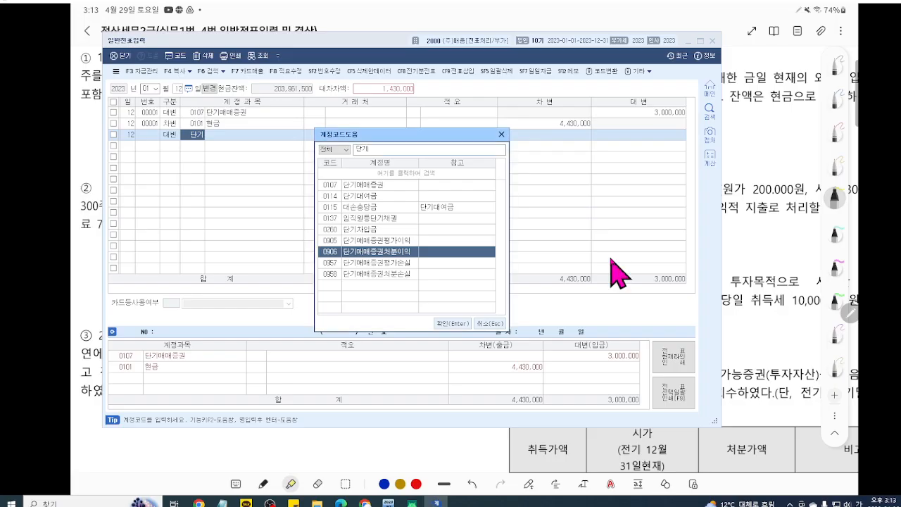
{"action": "key", "text": "Return"}
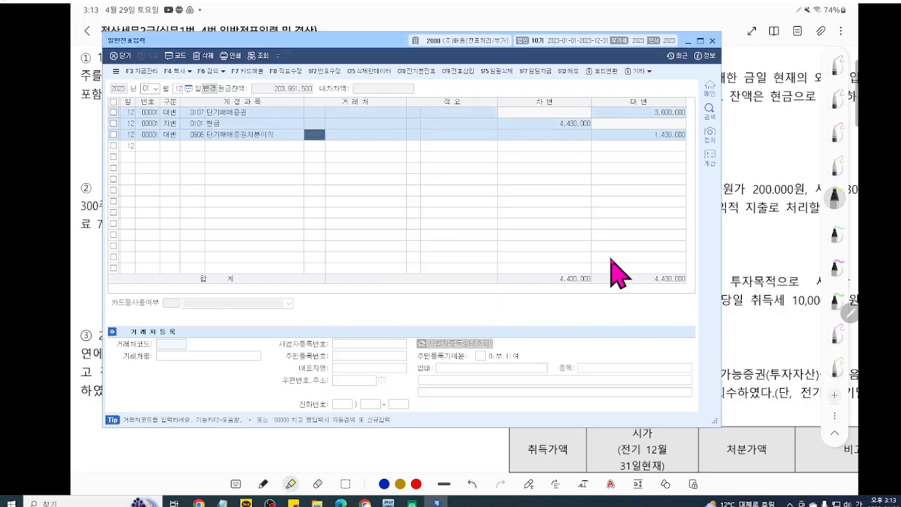
Review the January 12 entry and switch to the textbook page on 단기매매증권 양도(처분)
{"action": "key", "text": "ctrl+1"}
{"action": "scroll", "coordinate": [598, 247], "scroll_direction": "up", "scroll_amount": 4}
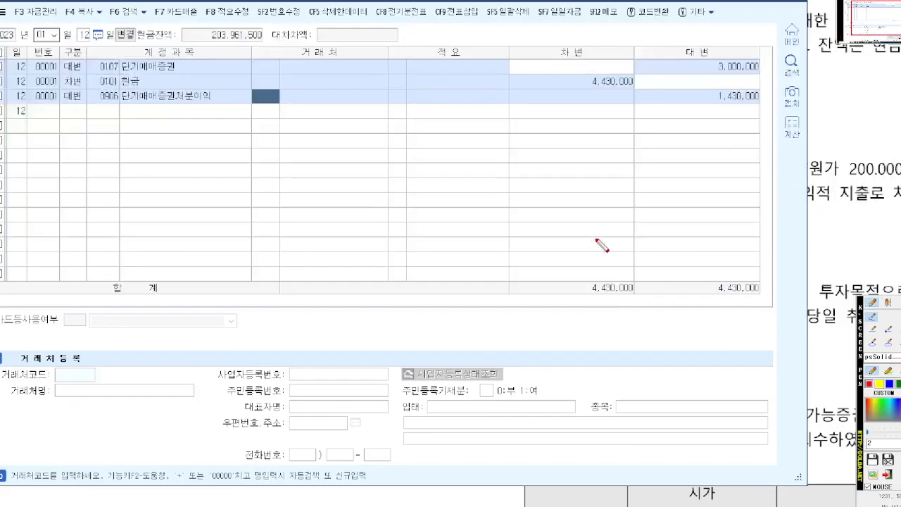
{"action": "scroll", "coordinate": [621, 289], "scroll_direction": "up", "scroll_amount": 1}
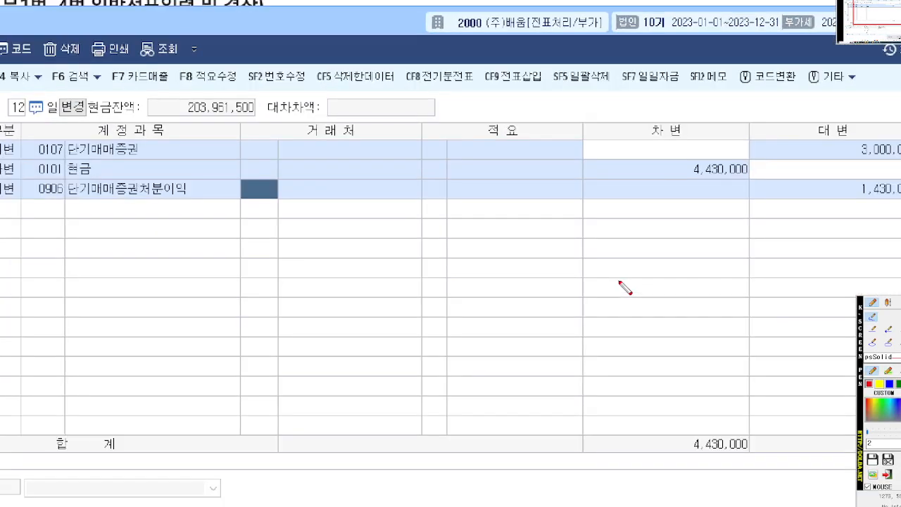
{"action": "scroll", "coordinate": [622, 289], "scroll_direction": "up", "scroll_amount": 1}
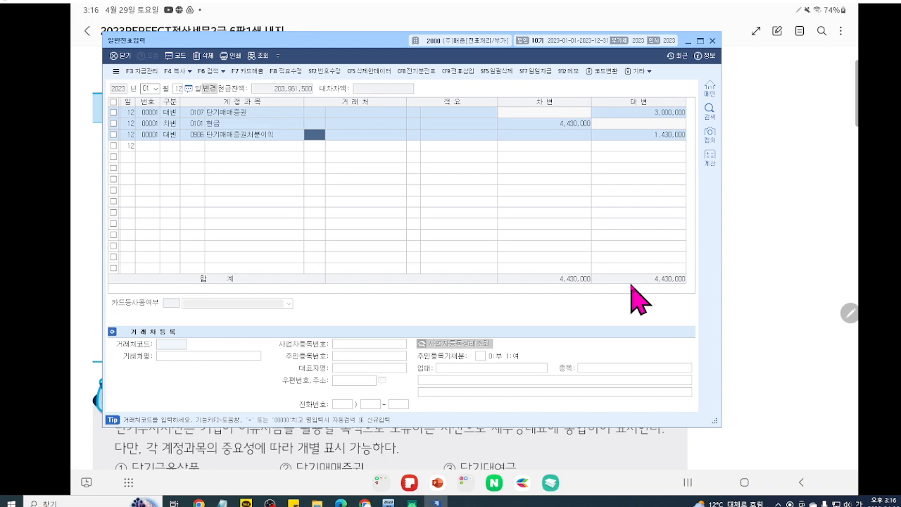
{"action": "left_click", "coordinate": [495, 482]}
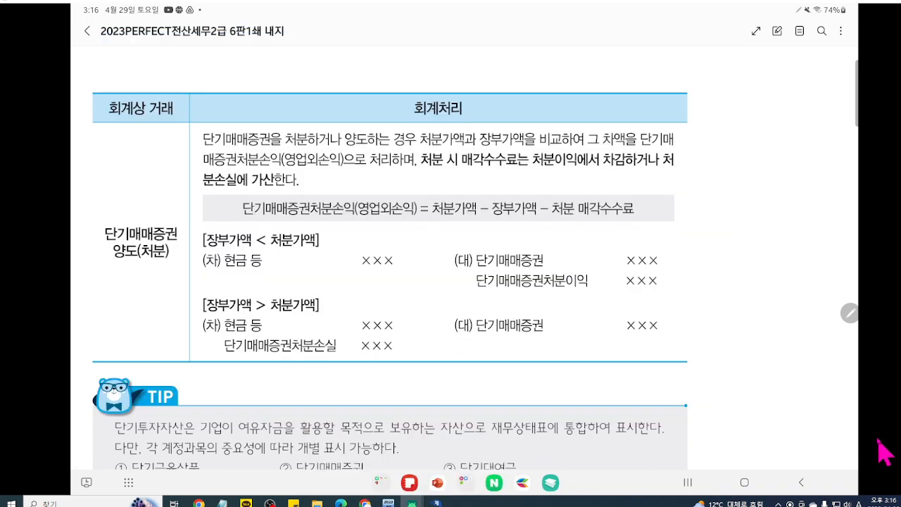
{"action": "scroll", "coordinate": [451, 257], "scroll_direction": "down", "scroll_amount": 1}
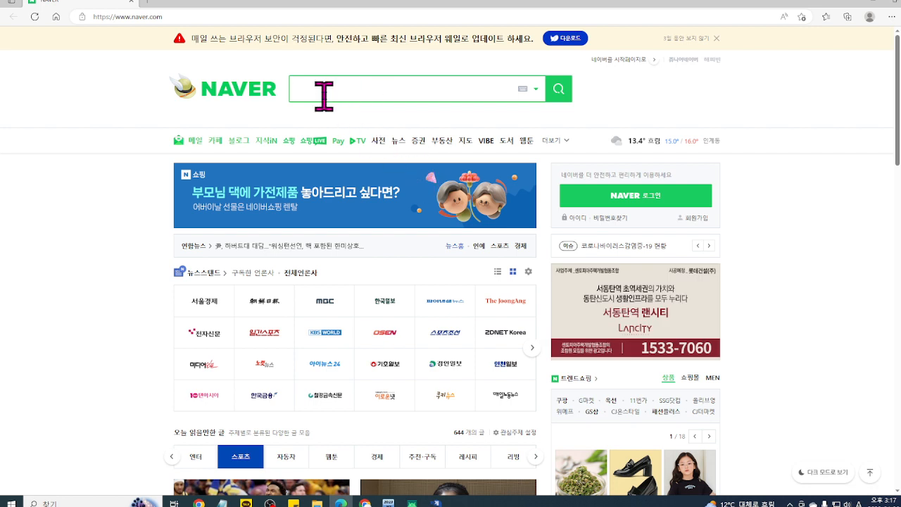
Search Naver for 전자공시시스템 and open the 금융감독원 DART site
{"action": "left_click", "coordinate": [416, 89]}
{"action": "type", "text": "wjswkrhdtl"}
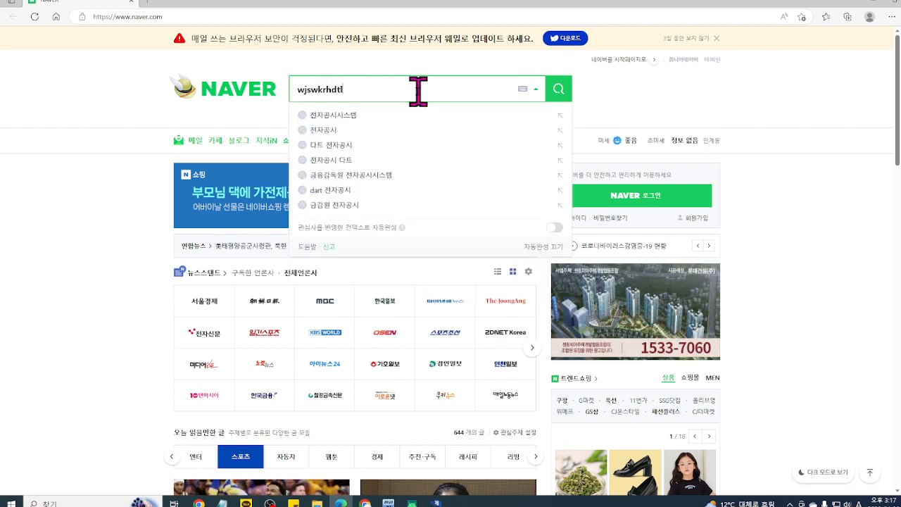
{"action": "key", "text": "Down"}
{"action": "key", "text": "Return"}
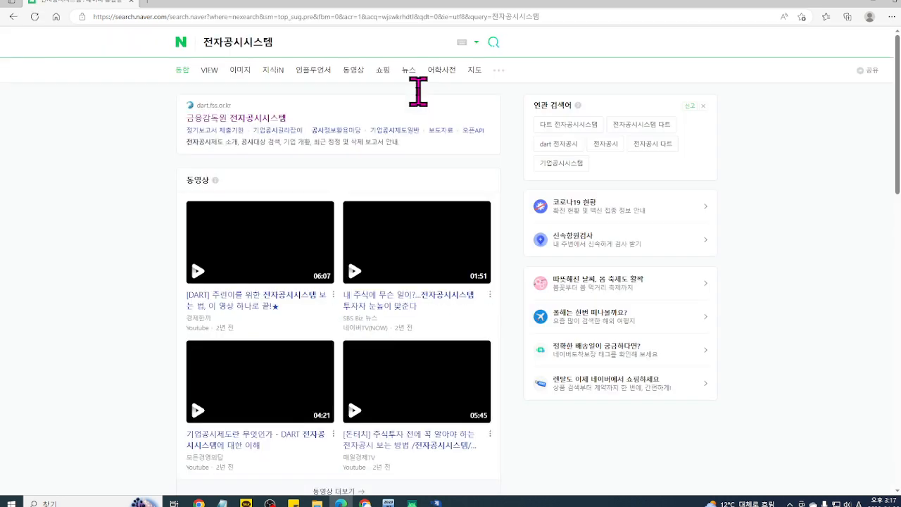
{"action": "left_click", "coordinate": [270, 116]}
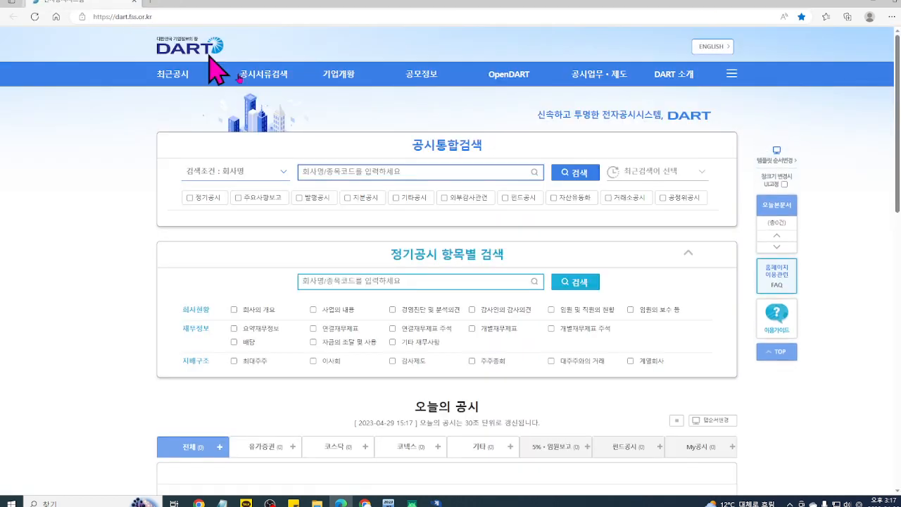
Search the DART disclosures for the company 조일알미늄 and open its 사업보고서 (2022.12)
{"action": "left_click", "coordinate": [357, 166]}
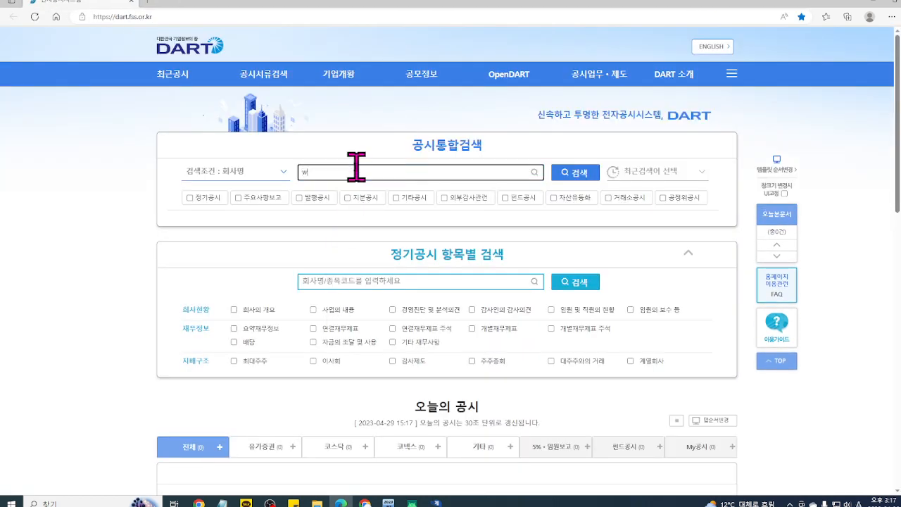
{"action": "type", "text": "최일알미늄"}
{"action": "key", "text": "Return"}
{"action": "scroll", "coordinate": [423, 222], "scroll_direction": "down", "scroll_amount": 2}
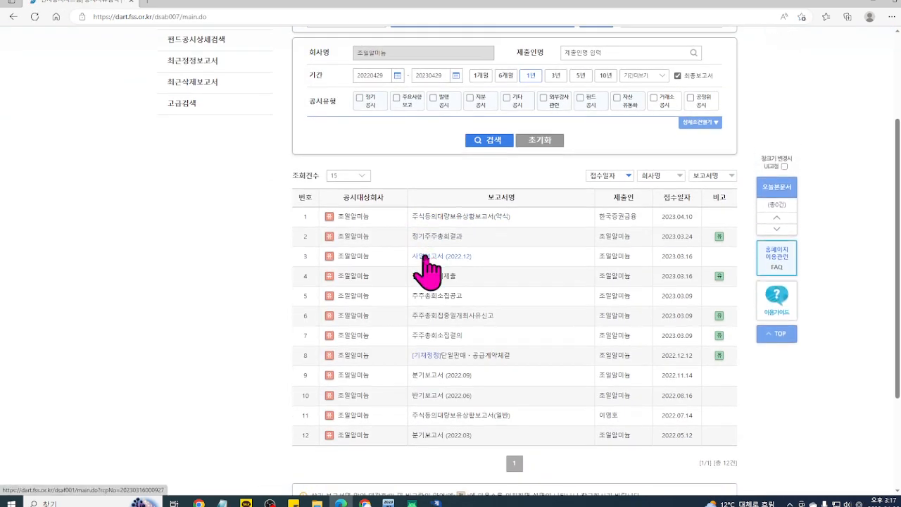
{"action": "left_click", "coordinate": [426, 257]}
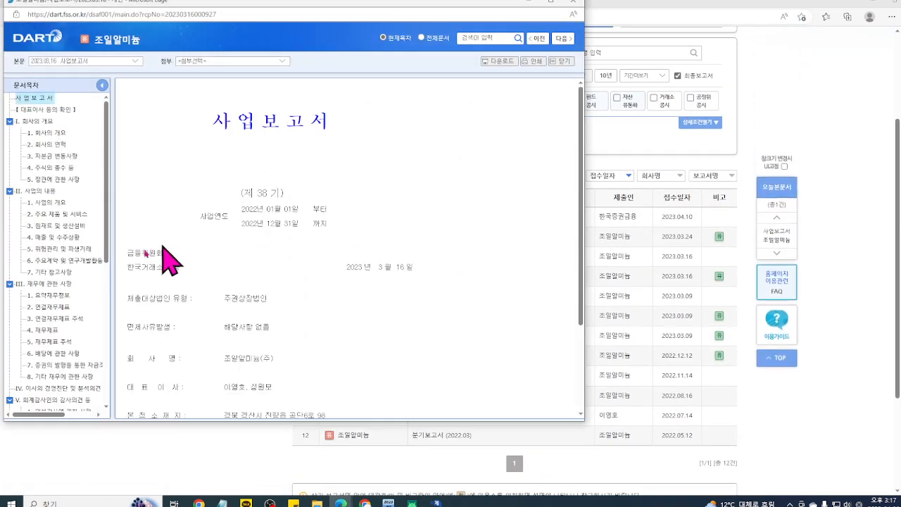
Examine the income and loss items in section 4. 재무제표 of the 조일알미늄 report, and close the report window
{"action": "scroll", "coordinate": [55, 297], "scroll_direction": "down", "scroll_amount": 1}
{"action": "left_click", "coordinate": [53, 239]}
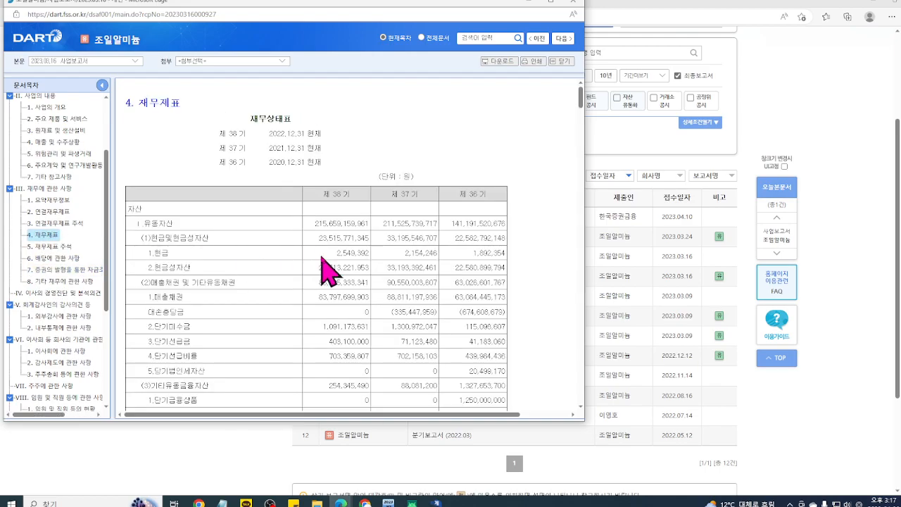
{"action": "scroll", "coordinate": [327, 264], "scroll_direction": "down", "scroll_amount": 5}
{"action": "scroll", "coordinate": [329, 255], "scroll_direction": "down", "scroll_amount": 10}
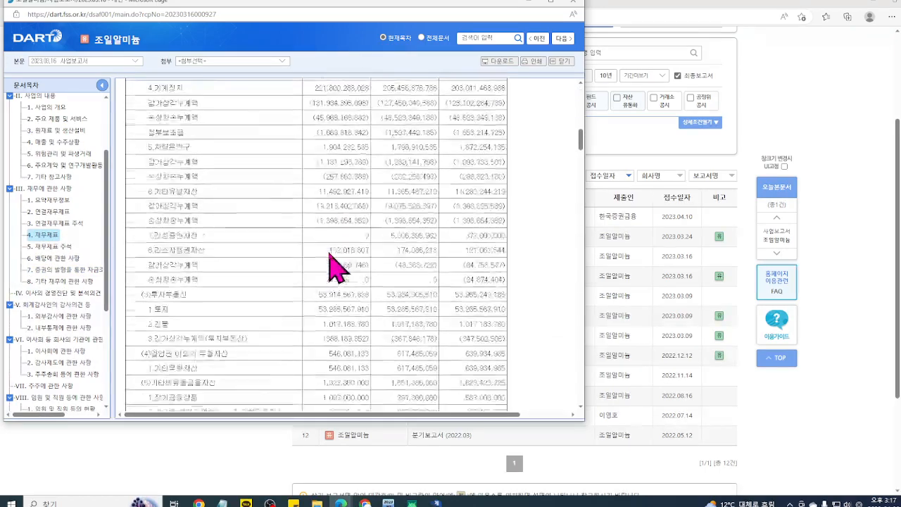
{"action": "scroll", "coordinate": [331, 264], "scroll_direction": "down", "scroll_amount": 10}
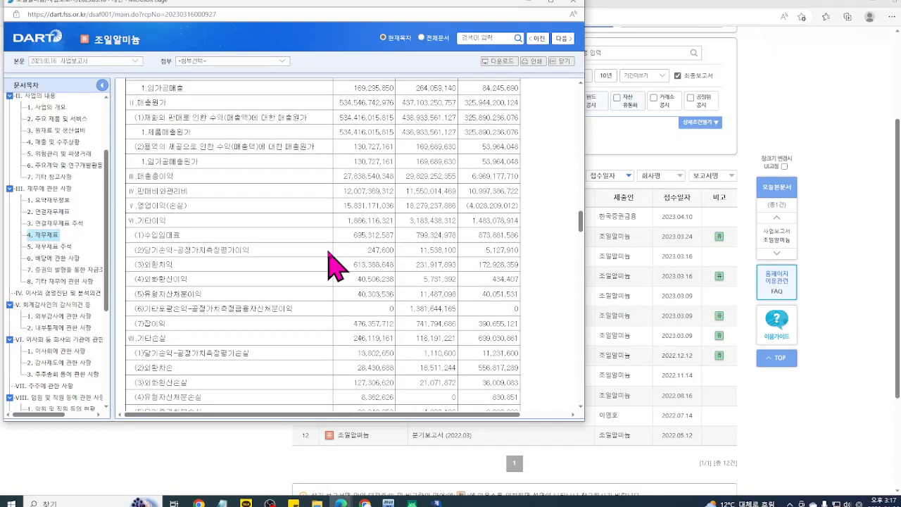
{"action": "scroll", "coordinate": [336, 266], "scroll_direction": "up", "scroll_amount": 3}
{"action": "scroll", "coordinate": [336, 266], "scroll_direction": "down", "scroll_amount": 4}
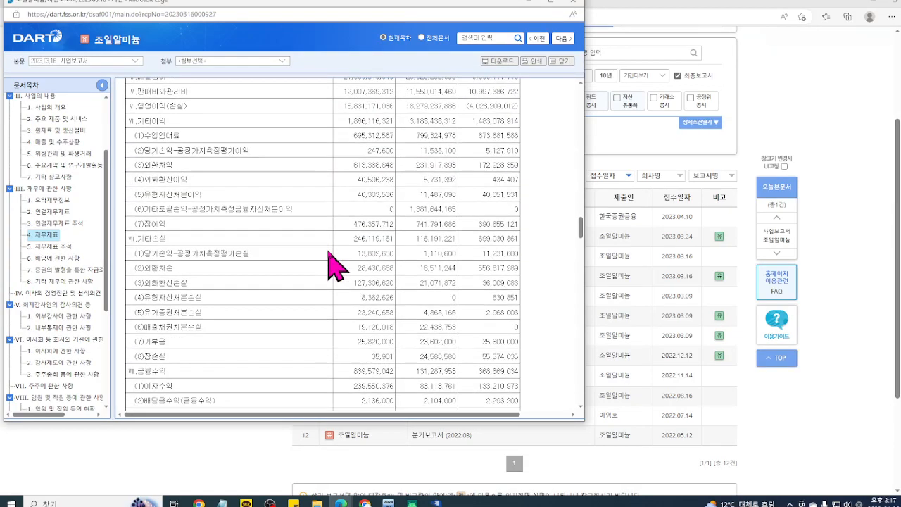
{"action": "scroll", "coordinate": [335, 266], "scroll_direction": "down", "scroll_amount": 10}
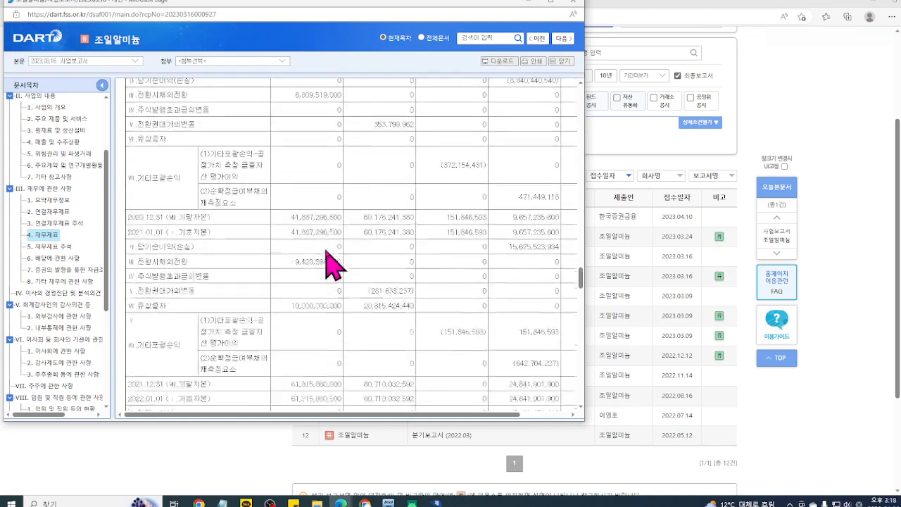
{"action": "scroll", "coordinate": [331, 264], "scroll_direction": "down", "scroll_amount": 8}
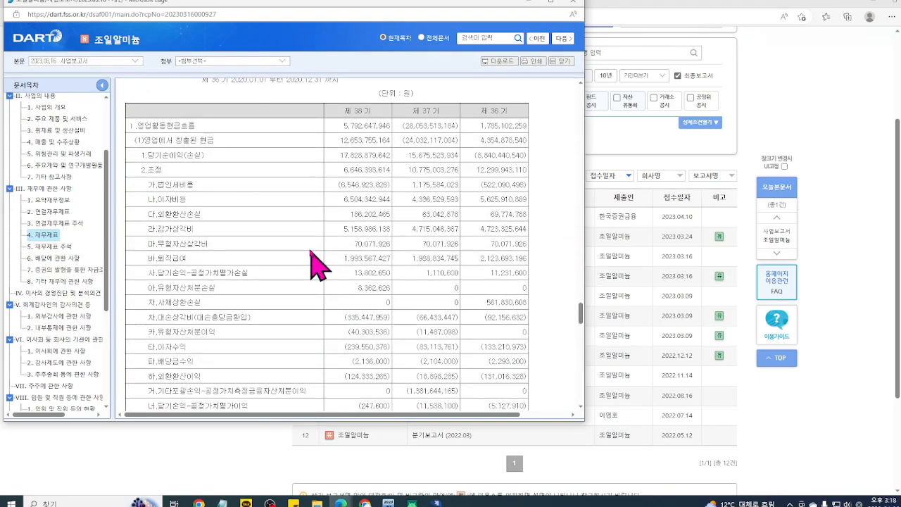
{"action": "scroll", "coordinate": [316, 266], "scroll_direction": "down", "scroll_amount": 3}
{"action": "left_click", "coordinate": [574, 4]}
{"action": "scroll", "coordinate": [417, 157], "scroll_direction": "up", "scroll_amount": 2}
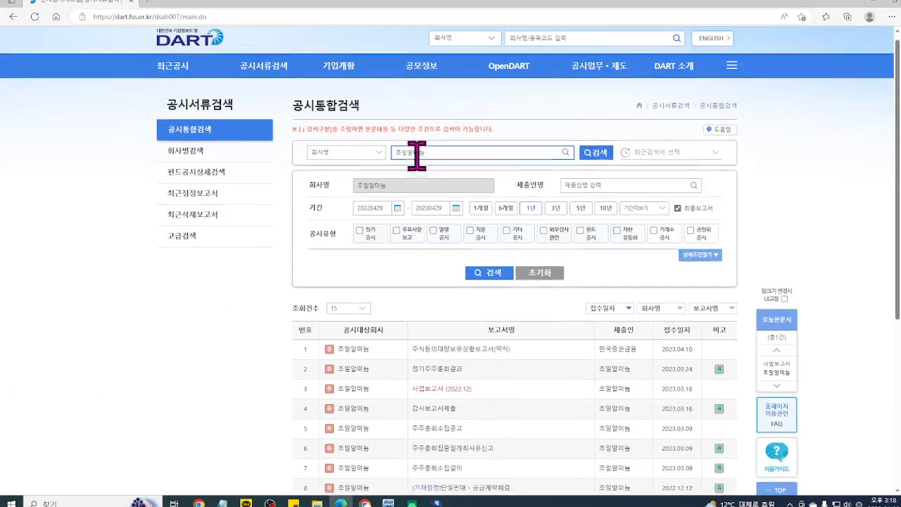
Search the DART disclosures for the company 케이아이엔엑스 and open its 사업보고서 (2022.12)
{"action": "left_click_drag", "start_coordinate": [442, 158], "coordinate": [294, 160]}
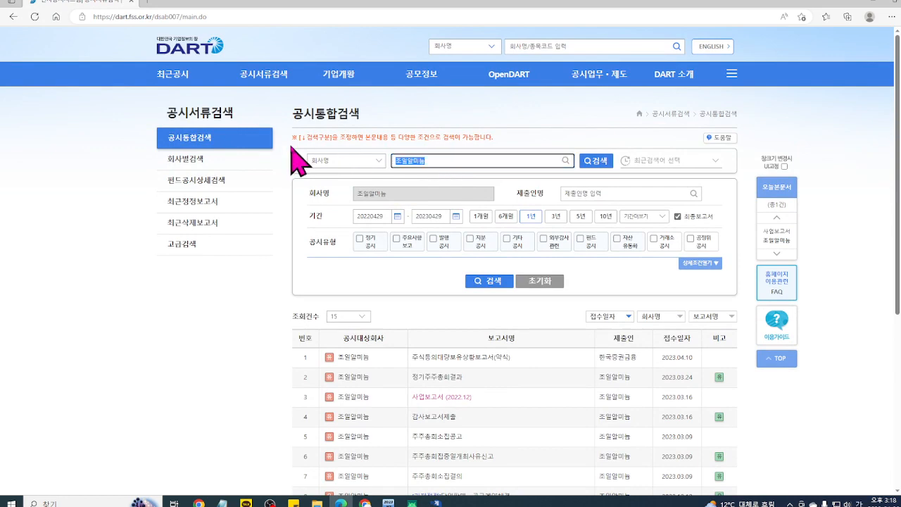
{"action": "type", "text": "케이아이엔엑스"}
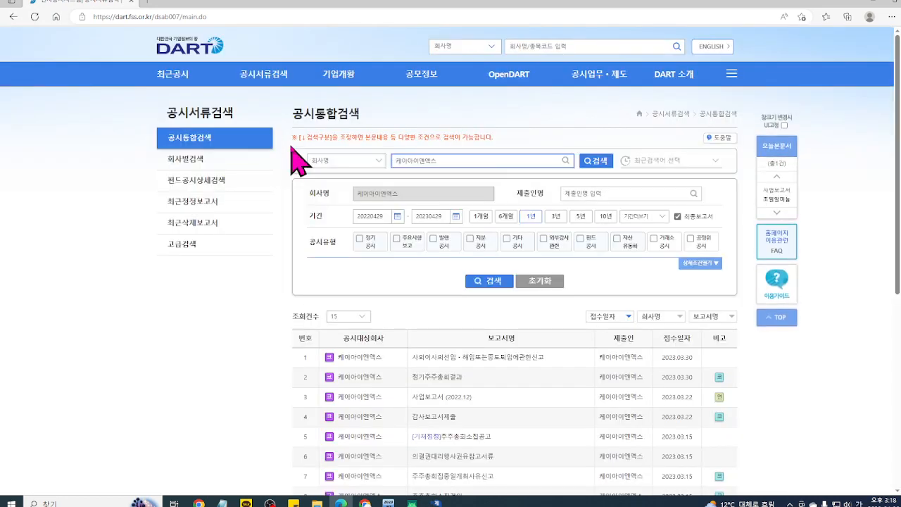
{"action": "left_click", "coordinate": [488, 280]}
{"action": "scroll", "coordinate": [450, 317], "scroll_direction": "down", "scroll_amount": 1}
{"action": "left_click", "coordinate": [432, 327]}
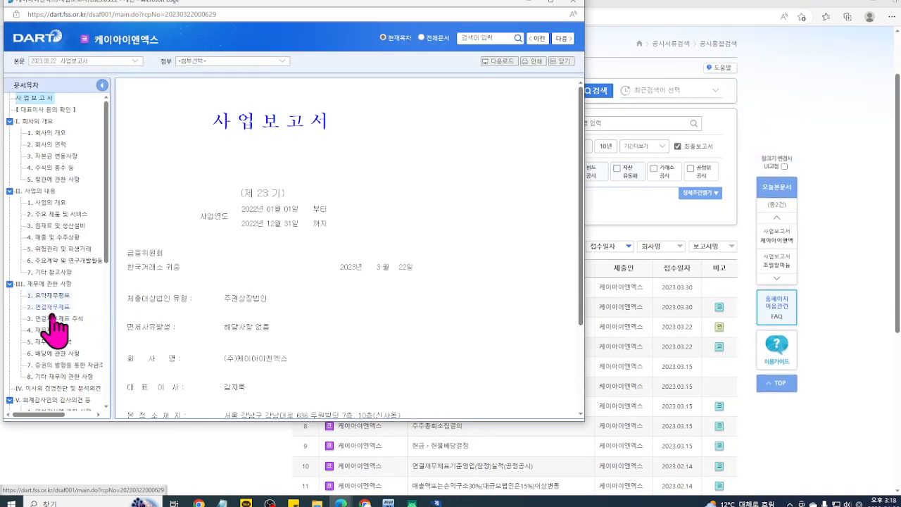
Open section 4. 재무제표 of the 케이아이엔엑스 report and magnify the 판매비와관리비 items of the income statement for annotation
{"action": "left_click", "coordinate": [43, 329]}
{"action": "scroll", "coordinate": [396, 303], "scroll_direction": "down", "scroll_amount": 5}
{"action": "scroll", "coordinate": [397, 303], "scroll_direction": "down", "scroll_amount": 10}
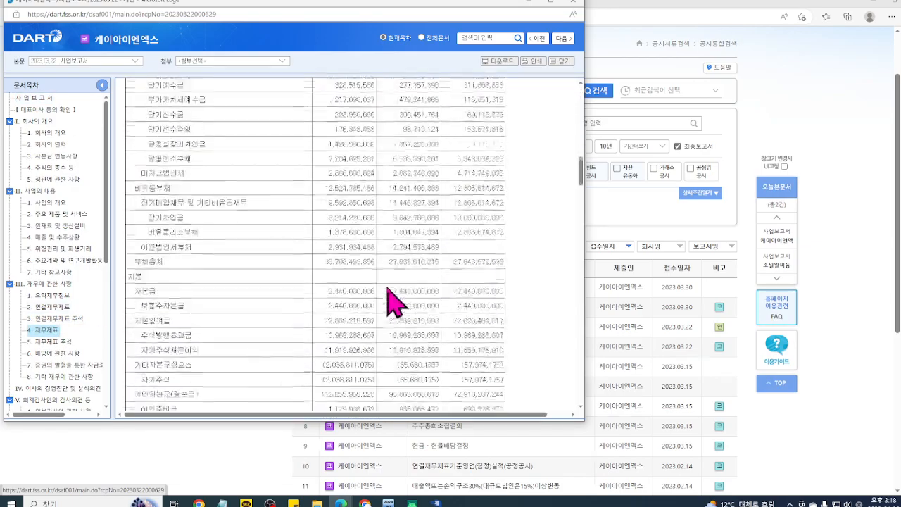
{"action": "scroll", "coordinate": [390, 299], "scroll_direction": "up", "scroll_amount": 1}
{"action": "key", "text": "ctrl+1"}
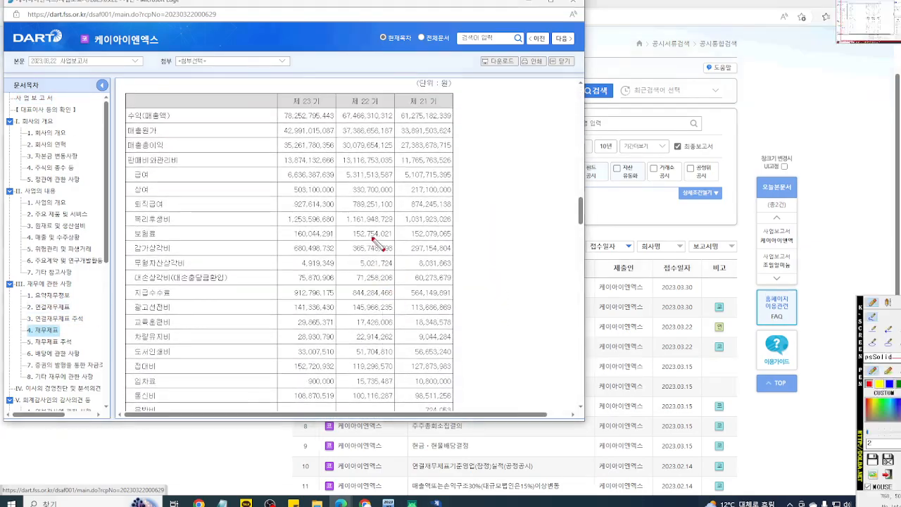
{"action": "scroll", "coordinate": [373, 237], "scroll_direction": "up", "scroll_amount": 3}
{"action": "left_click_drag", "start_coordinate": [373, 237], "coordinate": [428, 261]}
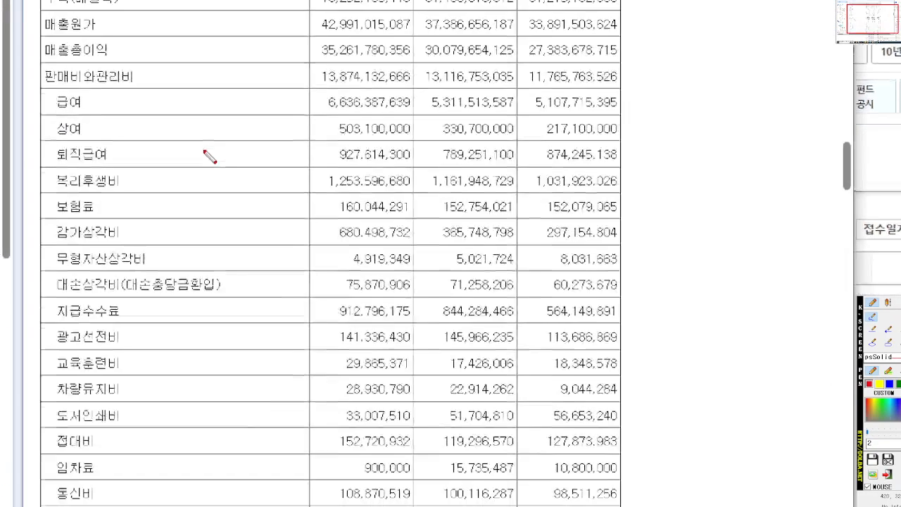
Underline 급여, 상여, 퇴직급여, 복리후생비 and 보험료 in red, draw a downward arrow through the remaining expense rows, and leave annotation mode
{"action": "left_click_drag", "start_coordinate": [49, 105], "coordinate": [106, 104]}
{"action": "left_click_drag", "start_coordinate": [47, 132], "coordinate": [109, 131]}
{"action": "left_click_drag", "start_coordinate": [43, 158], "coordinate": [144, 158]}
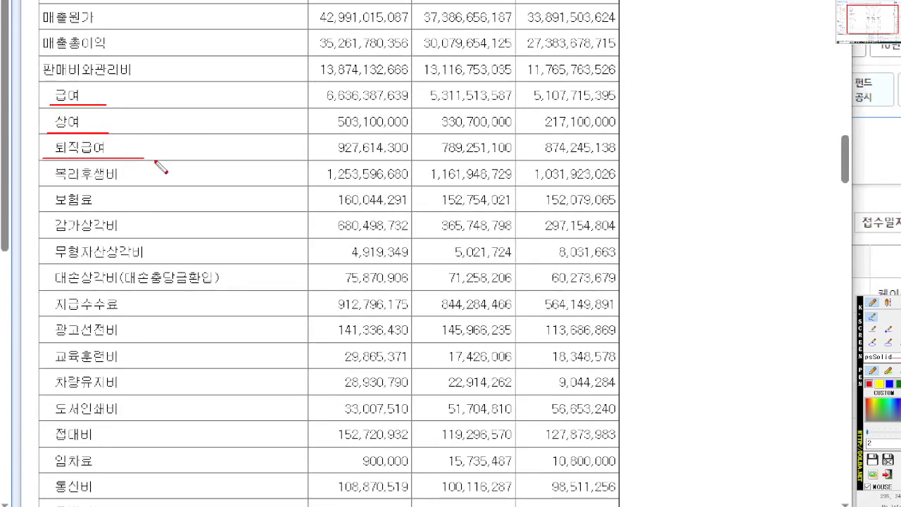
{"action": "left_click_drag", "start_coordinate": [42, 184], "coordinate": [174, 184]}
{"action": "left_click_drag", "start_coordinate": [47, 210], "coordinate": [167, 210]}
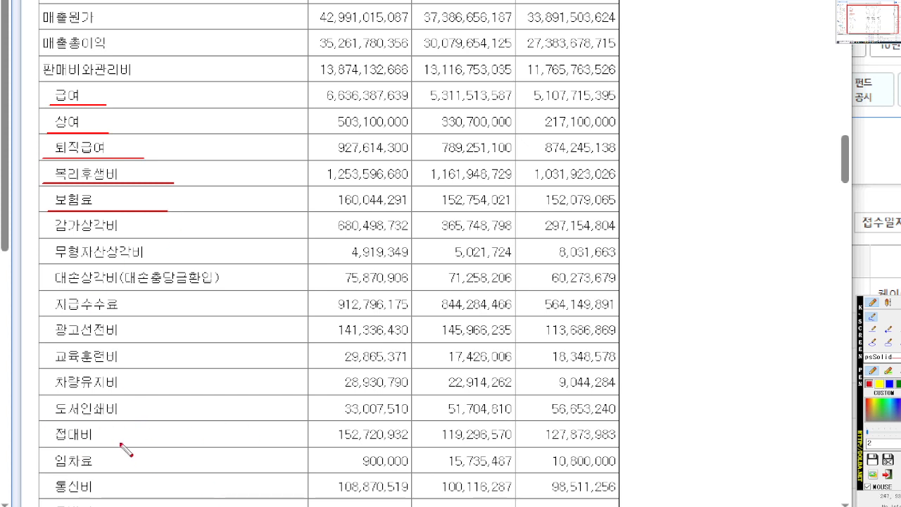
{"action": "mouse_move", "coordinate": [231, 141]}
{"action": "left_mouse_down"}
{"action": "mouse_move", "coordinate": [235, 505]}
{"action": "mouse_move", "coordinate": [391, 479]}
{"action": "left_mouse_up"}
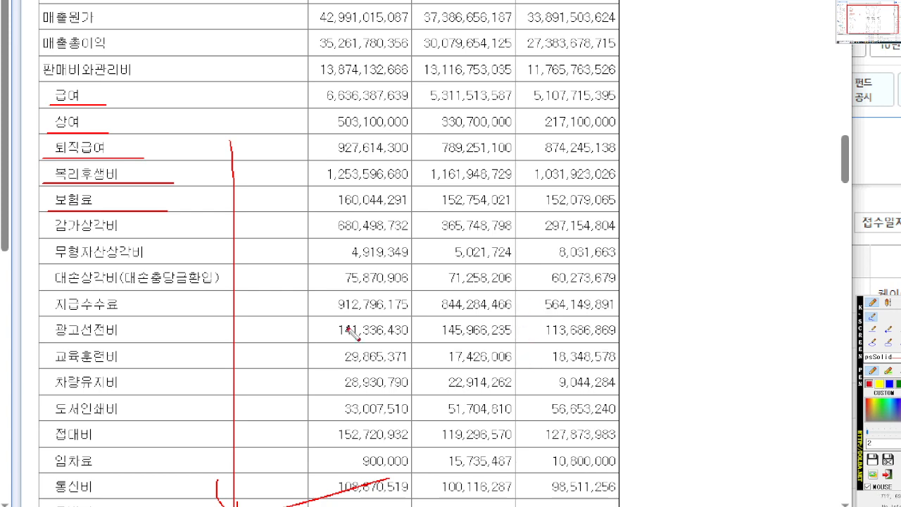
{"action": "key", "text": "Escape"}
Magnify the 기타손실 items, underline 기부금, 잡손실, 유형자산처분손실 and 무형자산처분손실, cross out the 관계기업/공동기업투자 rows, and leave annotation mode
{"action": "scroll", "coordinate": [350, 318], "scroll_direction": "down", "scroll_amount": 10}
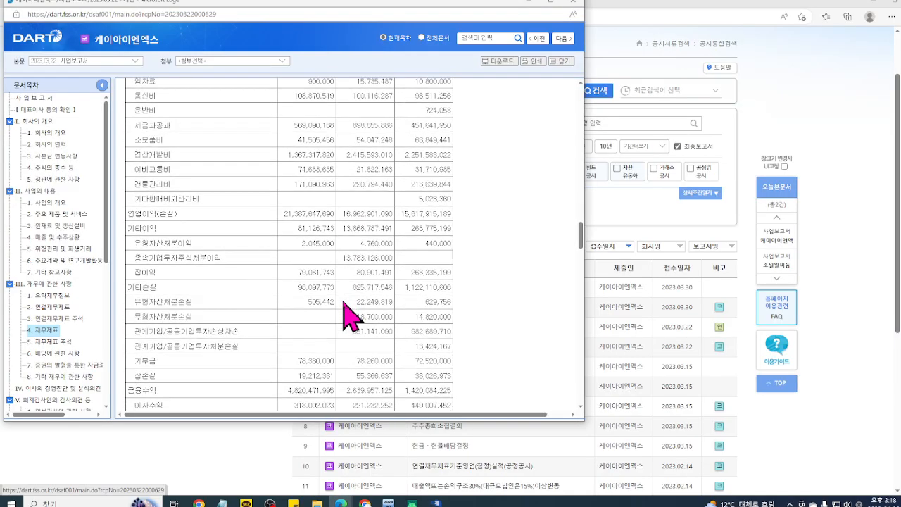
{"action": "scroll", "coordinate": [341, 298], "scroll_direction": "down", "scroll_amount": 1}
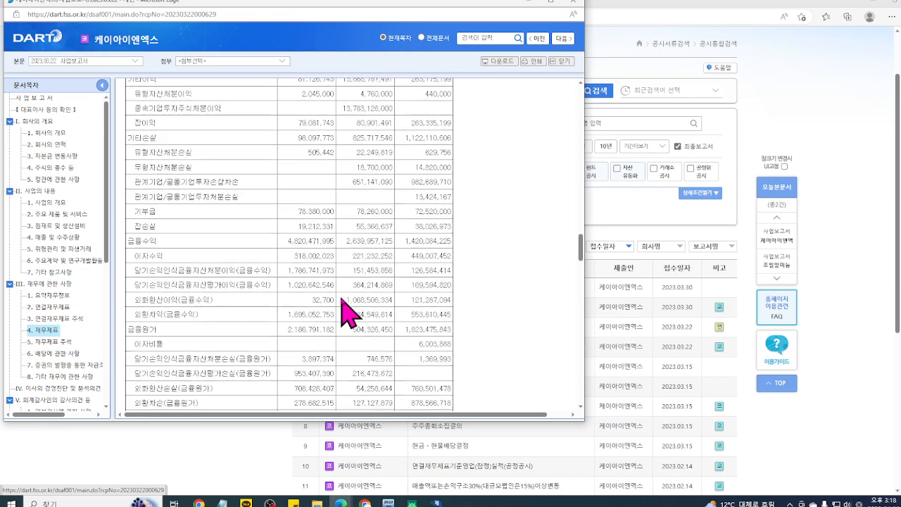
{"action": "key", "text": "ctrl+2"}
{"action": "scroll", "coordinate": [298, 264], "scroll_direction": "up", "scroll_amount": 5}
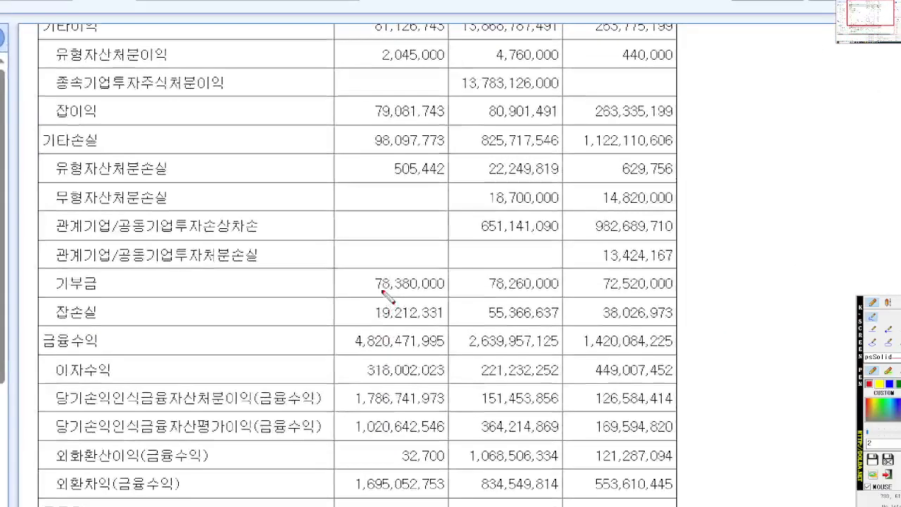
{"action": "left_click_drag", "start_coordinate": [48, 296], "coordinate": [508, 296]}
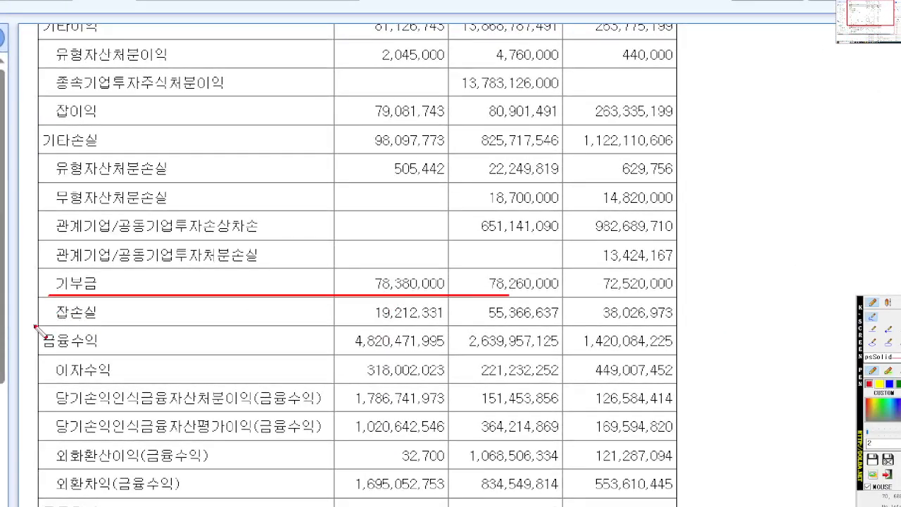
{"action": "left_click_drag", "start_coordinate": [33, 325], "coordinate": [497, 325]}
{"action": "left_click_drag", "start_coordinate": [49, 181], "coordinate": [259, 181]}
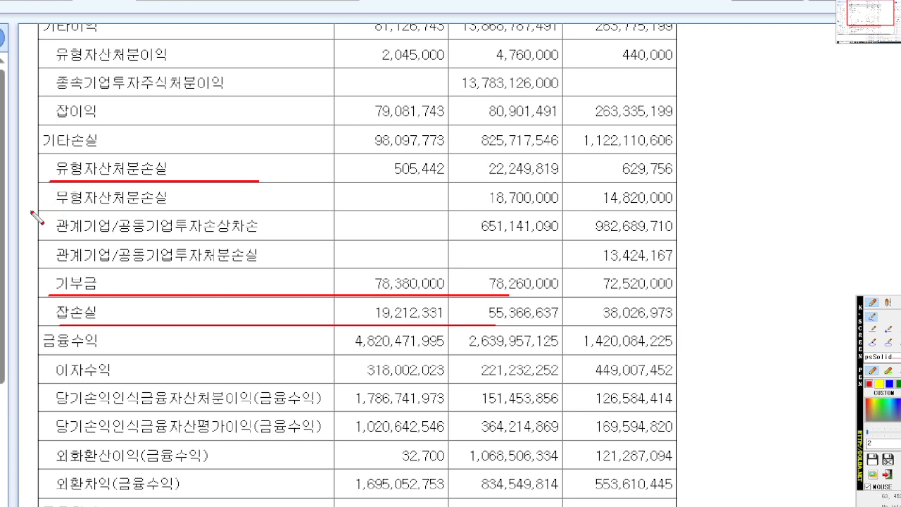
{"action": "mouse_move", "coordinate": [31, 209]}
{"action": "left_mouse_down"}
{"action": "mouse_move", "coordinate": [282, 210]}
{"action": "mouse_move", "coordinate": [145, 262]}
{"action": "left_mouse_up"}
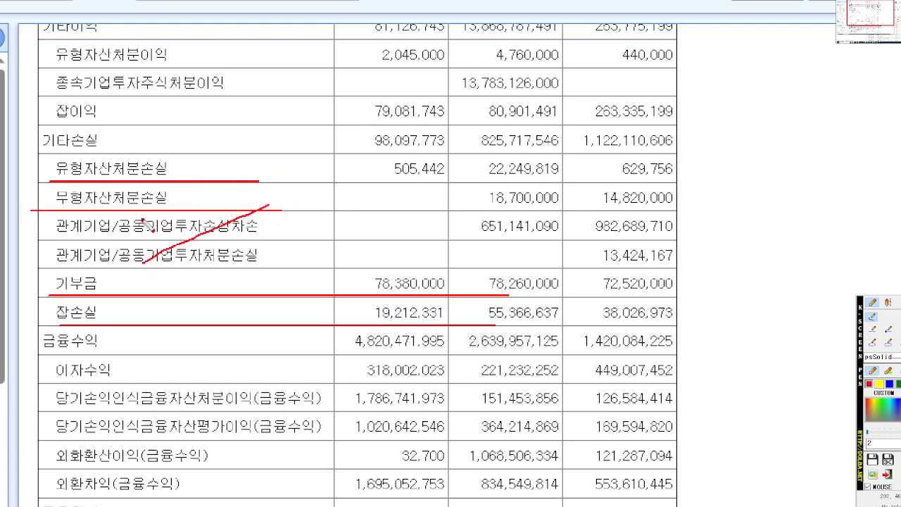
{"action": "left_click_drag", "start_coordinate": [147, 209], "coordinate": [331, 295]}
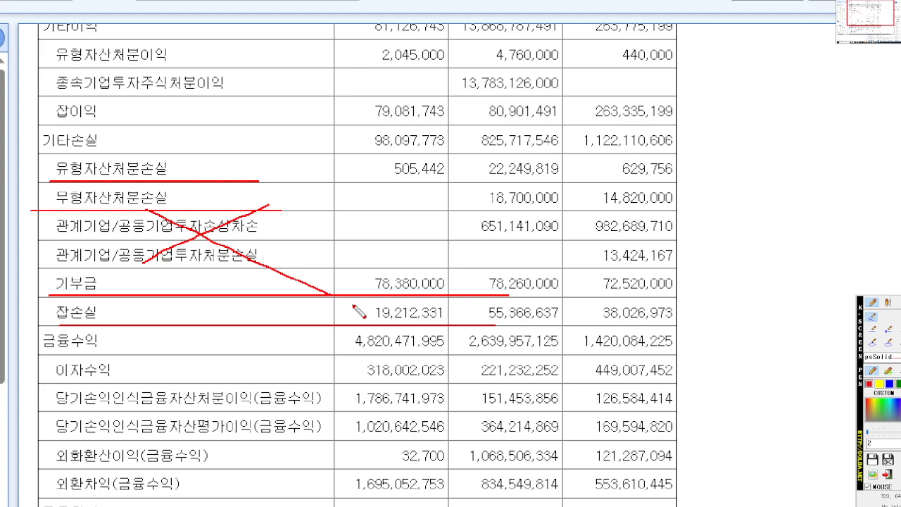
{"action": "key", "text": "Escape"}
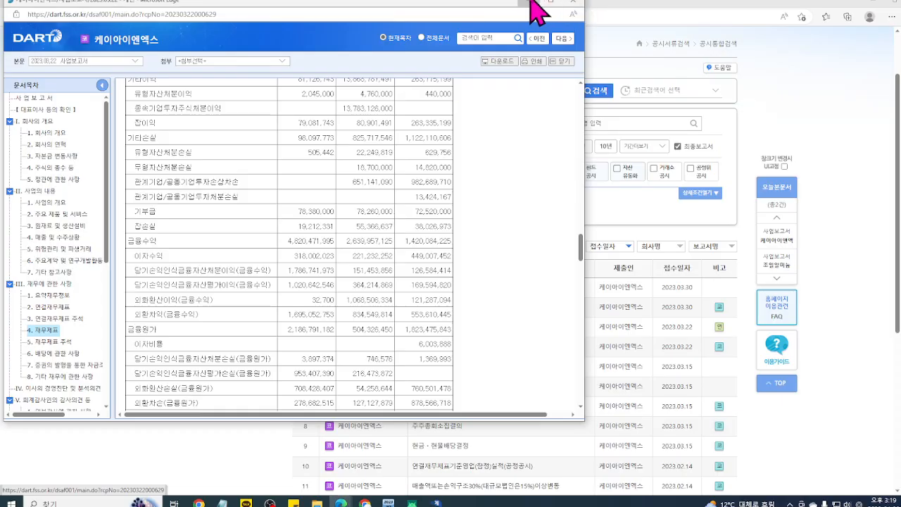
Close the DART report, leave the textbook, and open the note 전산세무2급(실무1번, 4번 일반전표입력 및 결산) at problem ③
{"action": "left_click", "coordinate": [573, 6]}
{"action": "left_click", "coordinate": [872, 2]}
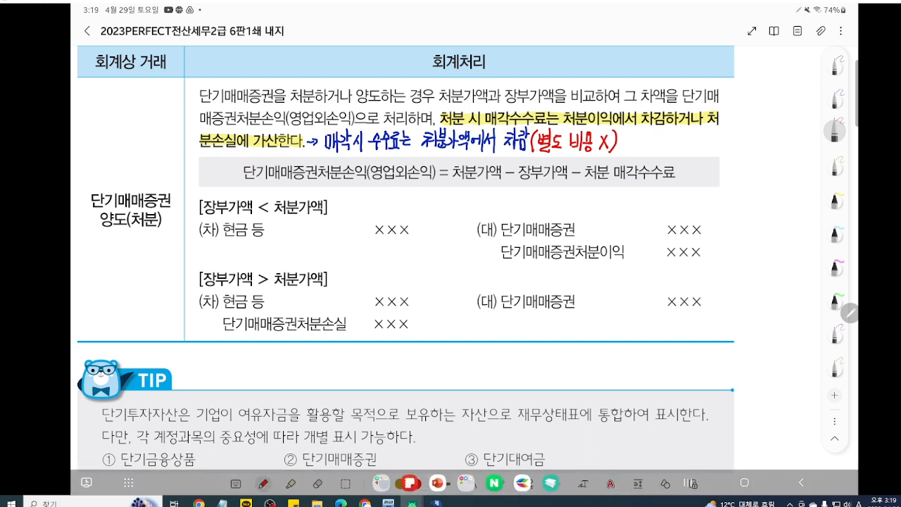
{"action": "left_click", "coordinate": [801, 482]}
{"action": "left_click", "coordinate": [801, 482]}
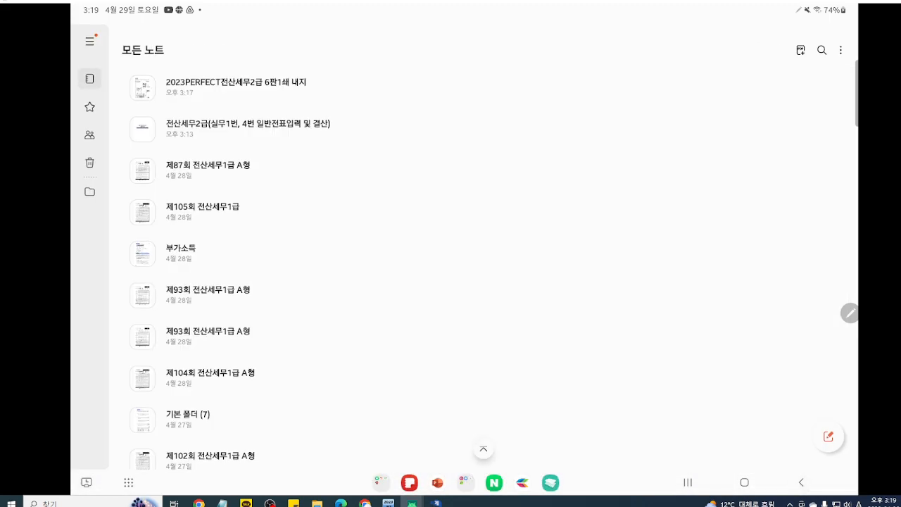
{"action": "left_click", "coordinate": [246, 128]}
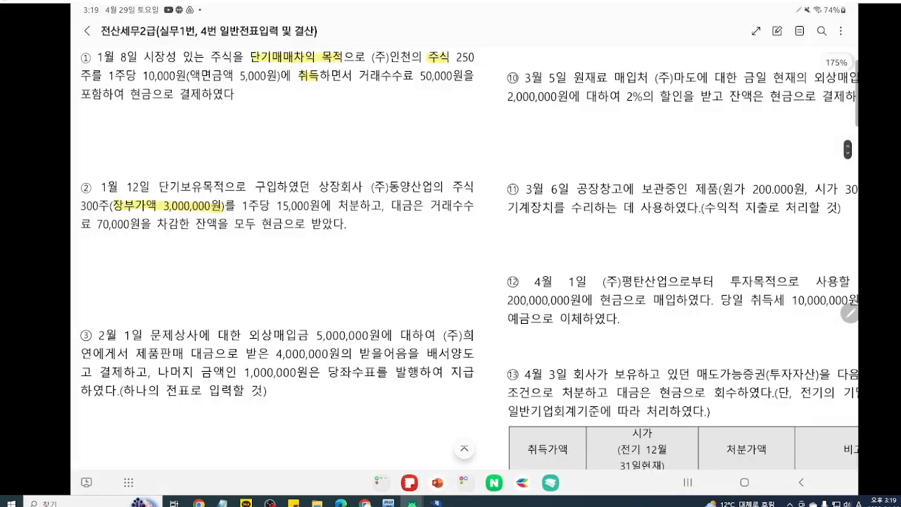
{"action": "scroll", "coordinate": [464, 260], "scroll_direction": "down", "scroll_amount": 3}
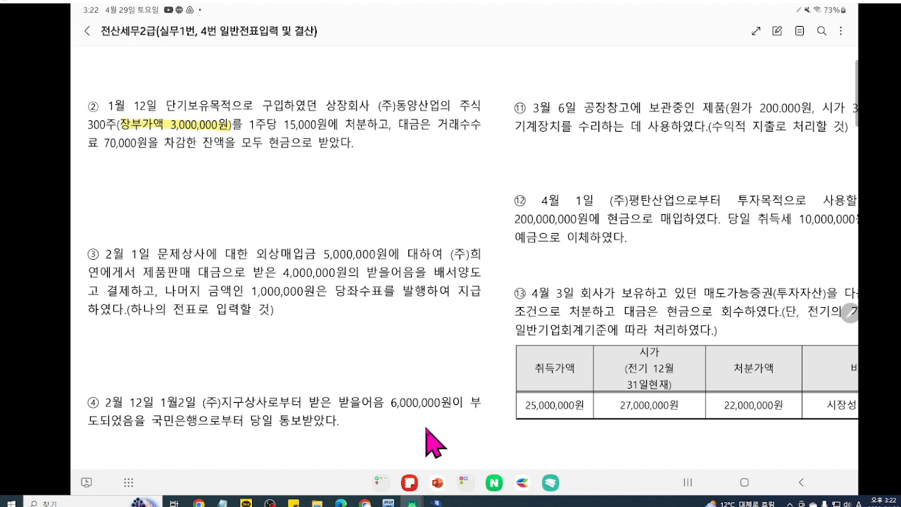
Set the 일반전표입력 voucher date to February 1, 2023, and return to problem ③ in the practice note
{"action": "left_click", "coordinate": [437, 502]}
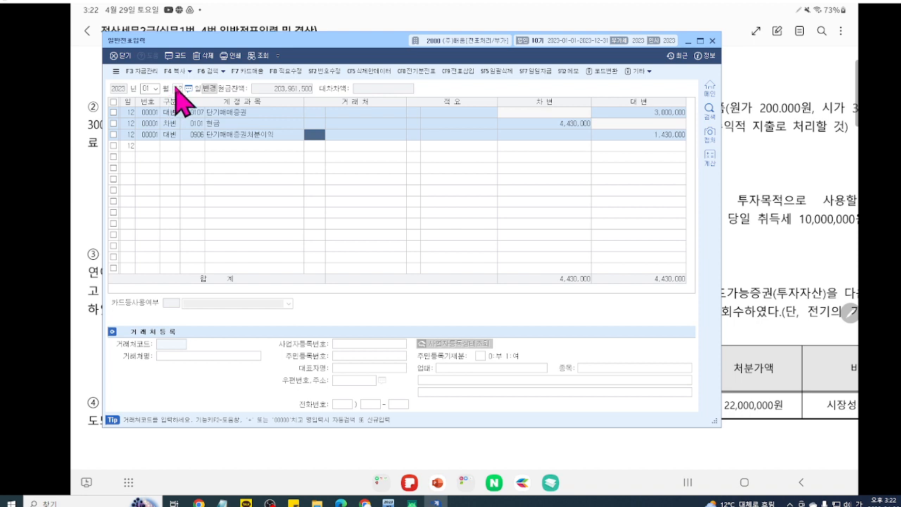
{"action": "left_click", "coordinate": [150, 88]}
{"action": "type", "text": "2"}
{"action": "key", "text": "Return"}
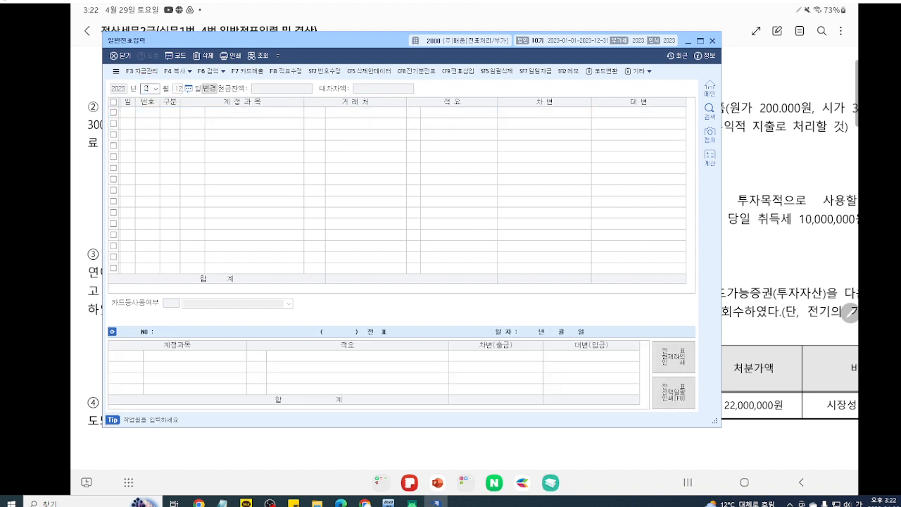
{"action": "type", "text": "1"}
{"action": "key", "text": "Return"}
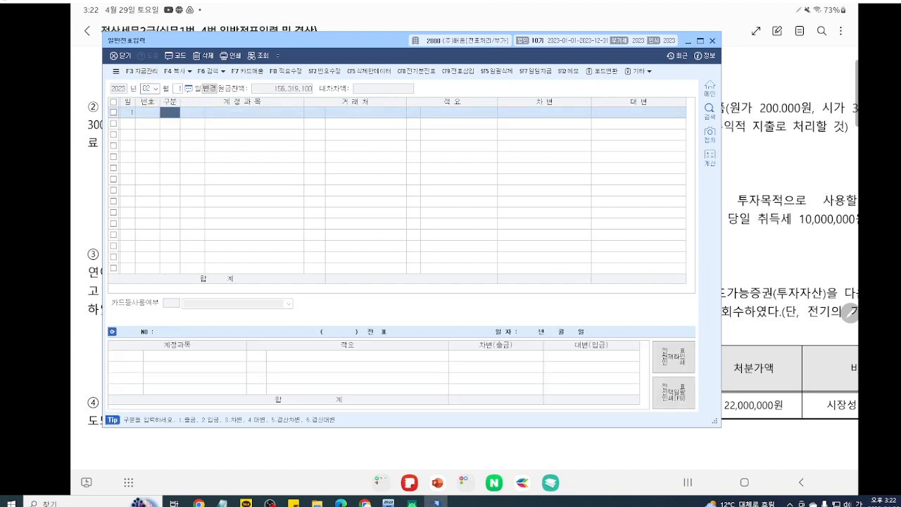
{"action": "left_click", "coordinate": [768, 297]}
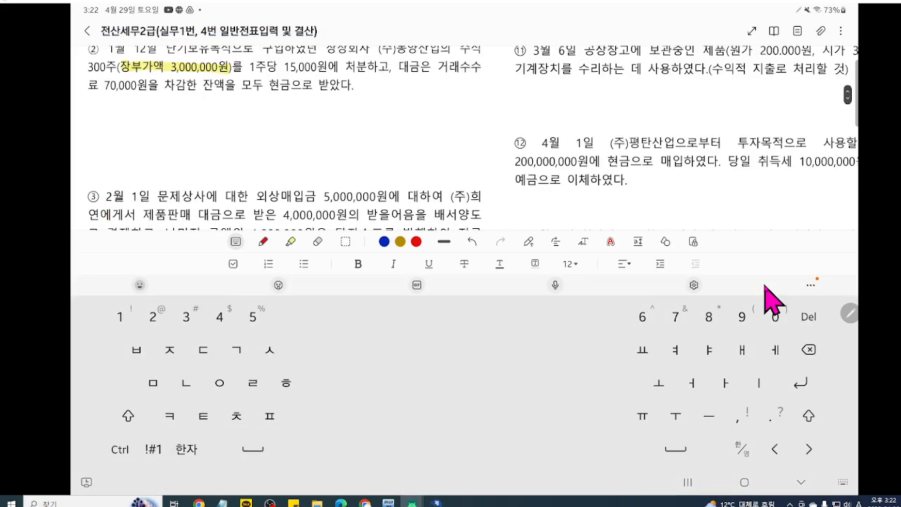
{"action": "scroll", "coordinate": [765, 285], "scroll_direction": "down", "scroll_amount": 1}
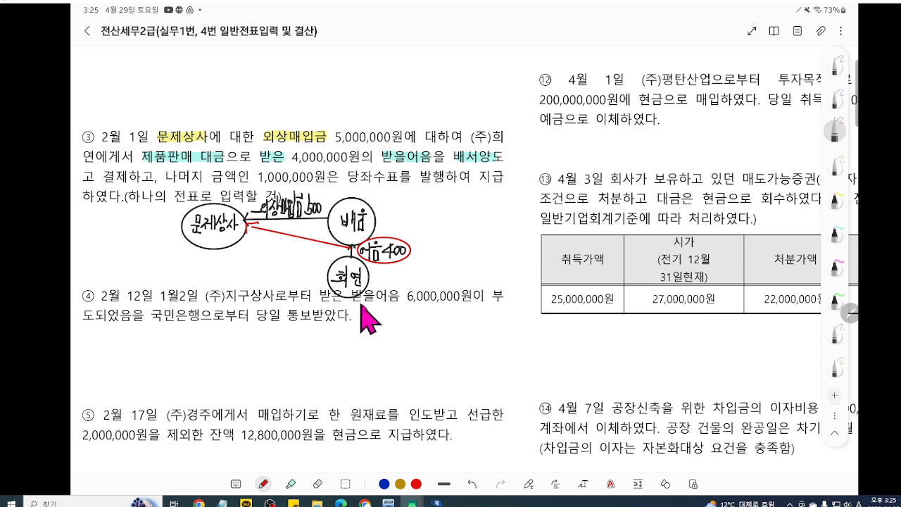
Enter the February 1 debit line in 일반전표입력 as 0251 외상매입금, counterparty 문제상사, amount 5,000,000
{"action": "left_click", "coordinate": [436, 503]}
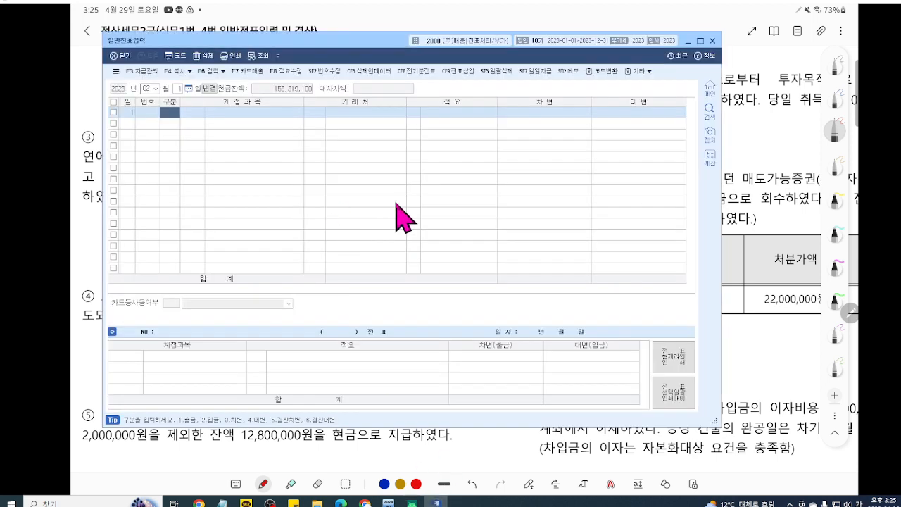
{"action": "type", "text": "3251"}
{"action": "key", "text": "Return"}
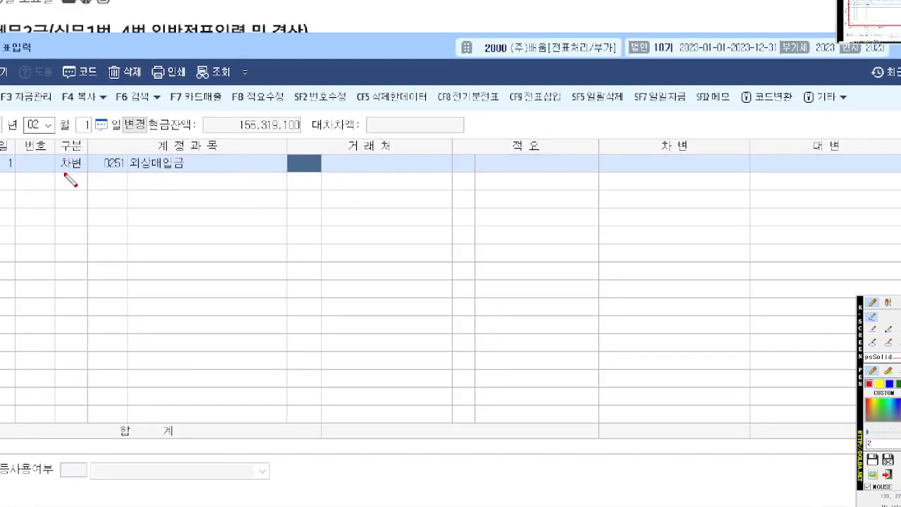
{"action": "left_click_drag", "start_coordinate": [63, 176], "coordinate": [246, 183]}
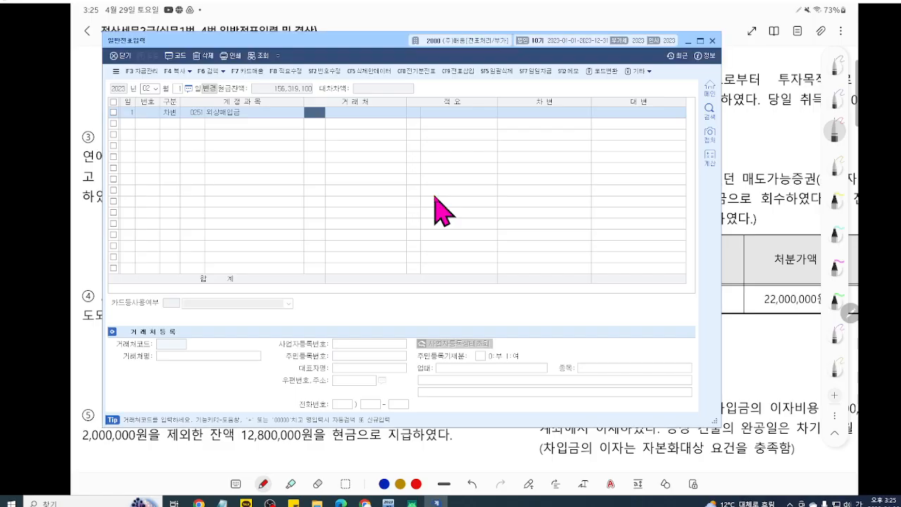
{"action": "type", "text": "문제"}
{"action": "key", "text": "Return"}
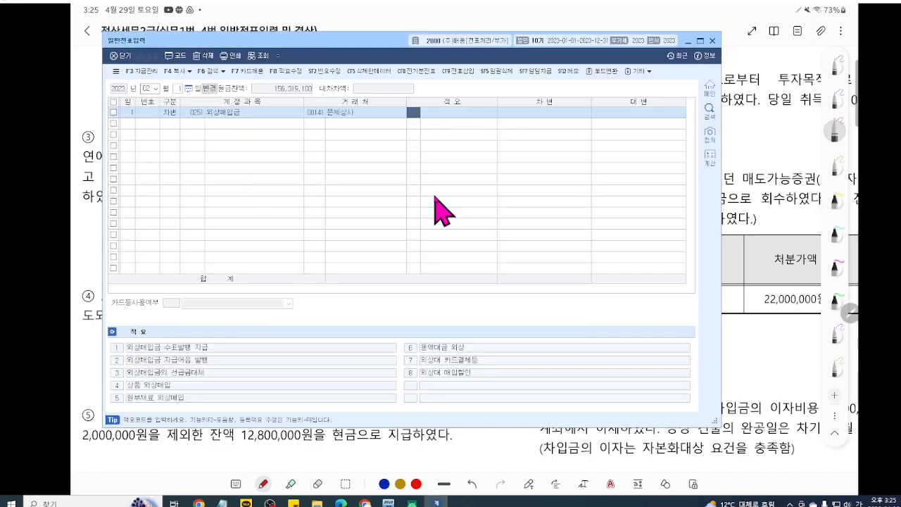
{"action": "key", "text": "Return"}
{"action": "type", "text": "5,000,000"}
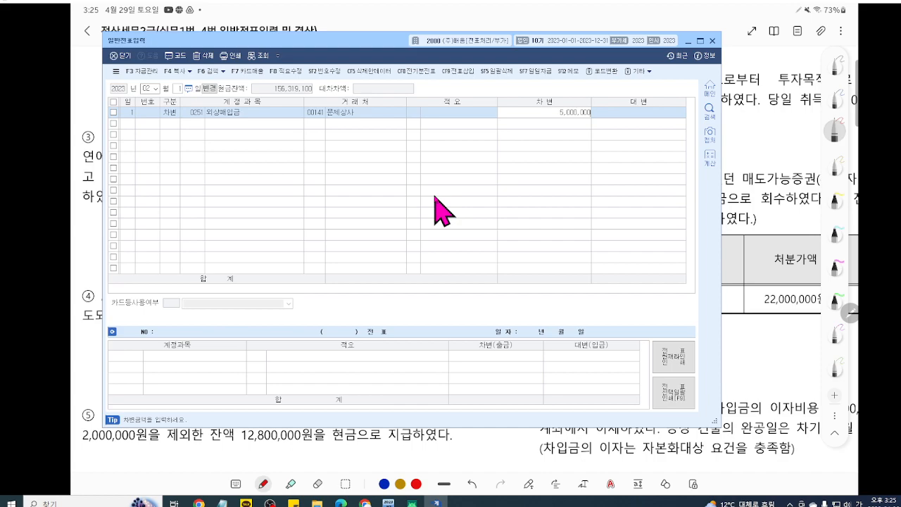
{"action": "key", "text": "Return"}
Return to problem ③ in the note, circle 어음 400 in the sketch and draw a red line from it to 문제상사
{"action": "left_click", "coordinate": [730, 316]}
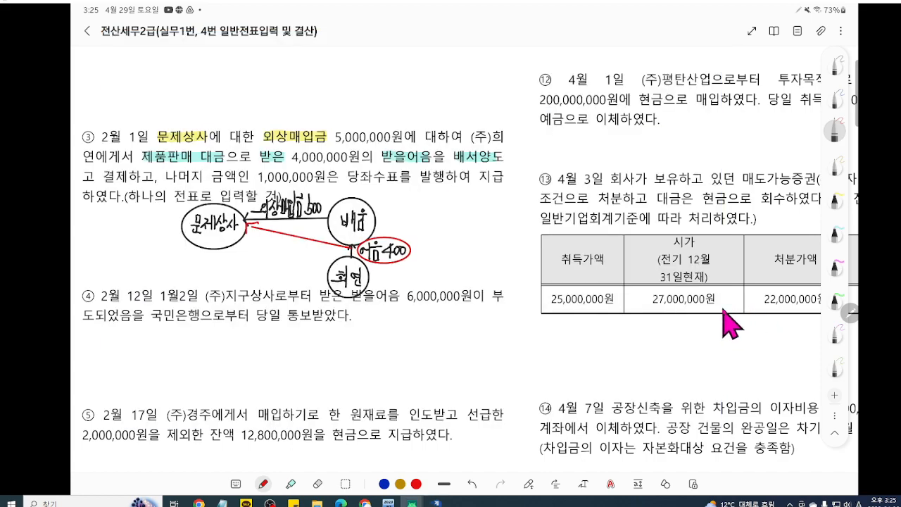
{"action": "scroll", "coordinate": [433, 291], "scroll_direction": "up", "scroll_amount": 4}
{"action": "mouse_move", "coordinate": [433, 262]}
{"action": "left_mouse_down"}
{"action": "mouse_move", "coordinate": [358, 256]}
{"action": "mouse_move", "coordinate": [433, 219]}
{"action": "mouse_move", "coordinate": [427, 256]}
{"action": "left_mouse_up"}
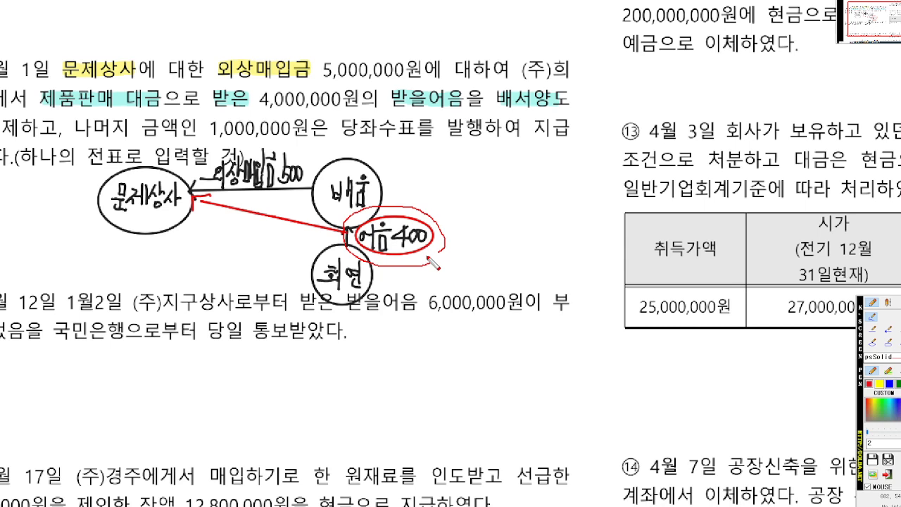
{"action": "left_click_drag", "start_coordinate": [387, 211], "coordinate": [194, 221]}
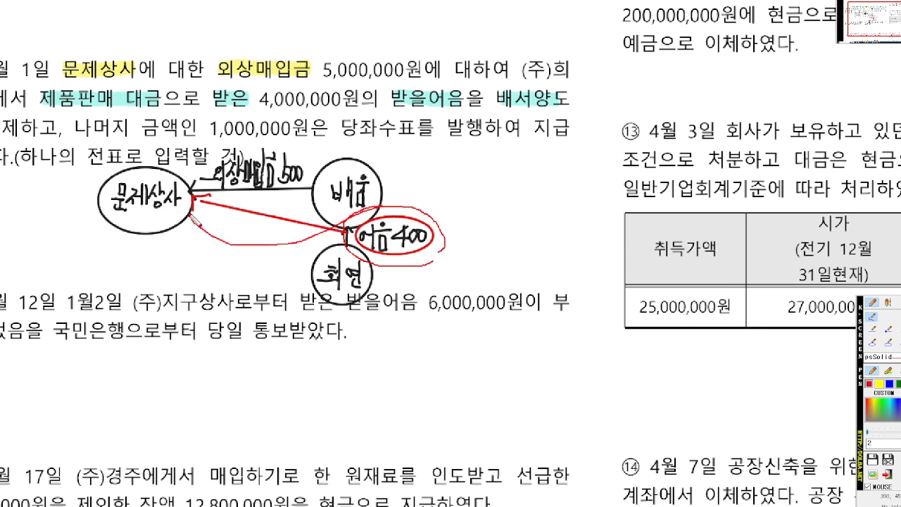